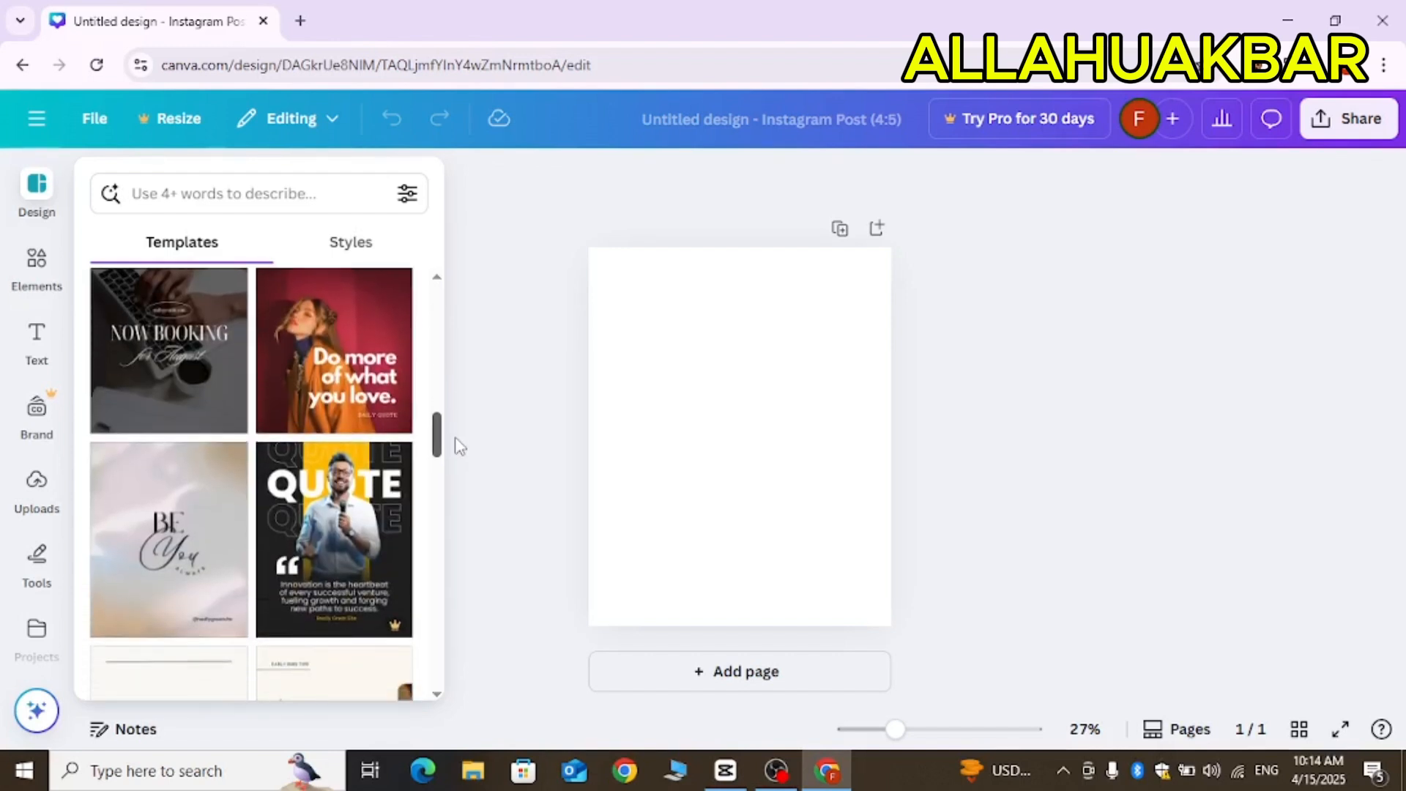
Step: Apply the portrait quote template reading "BE You ALWAYS" and delete all of its text, leaving only the background
left_click(167, 509)
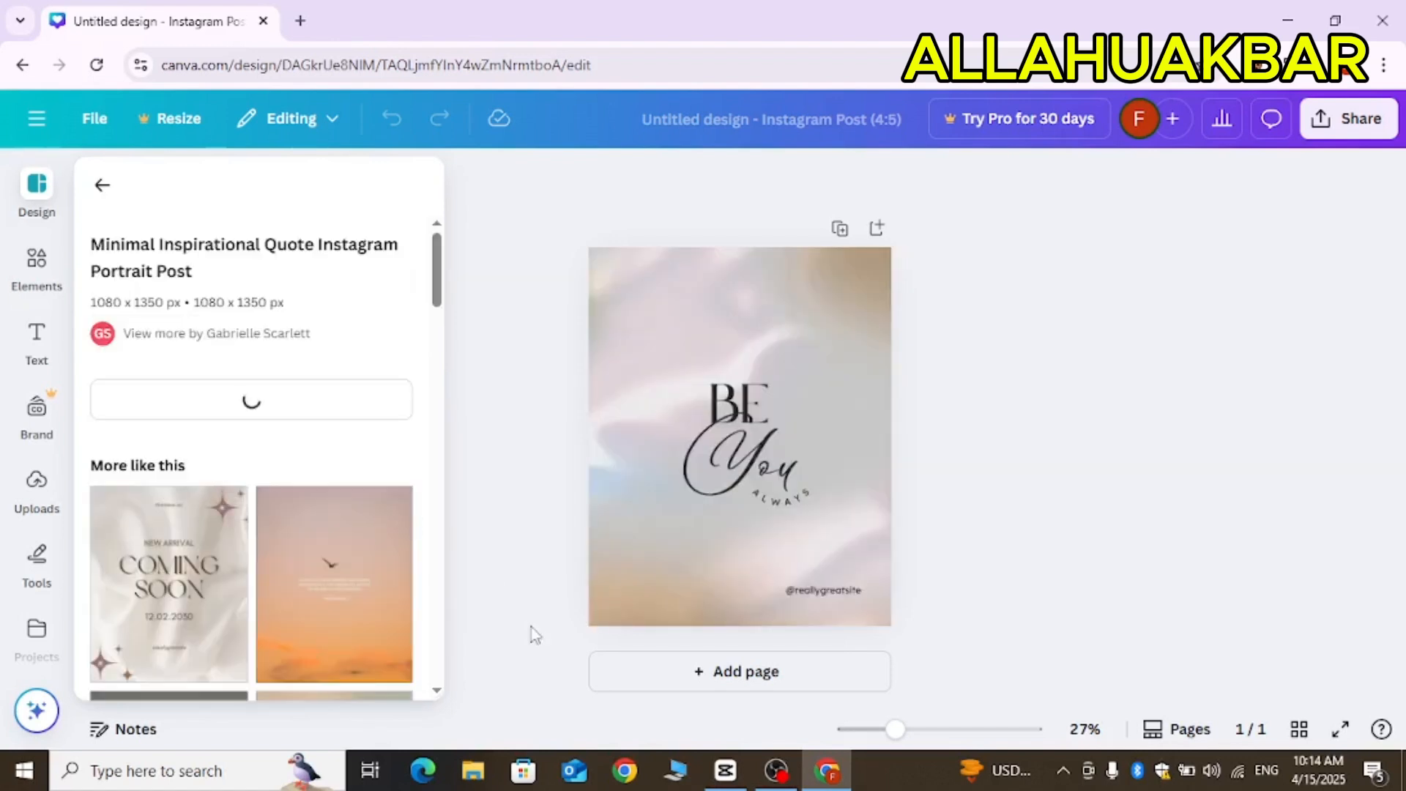
left_click(747, 413)
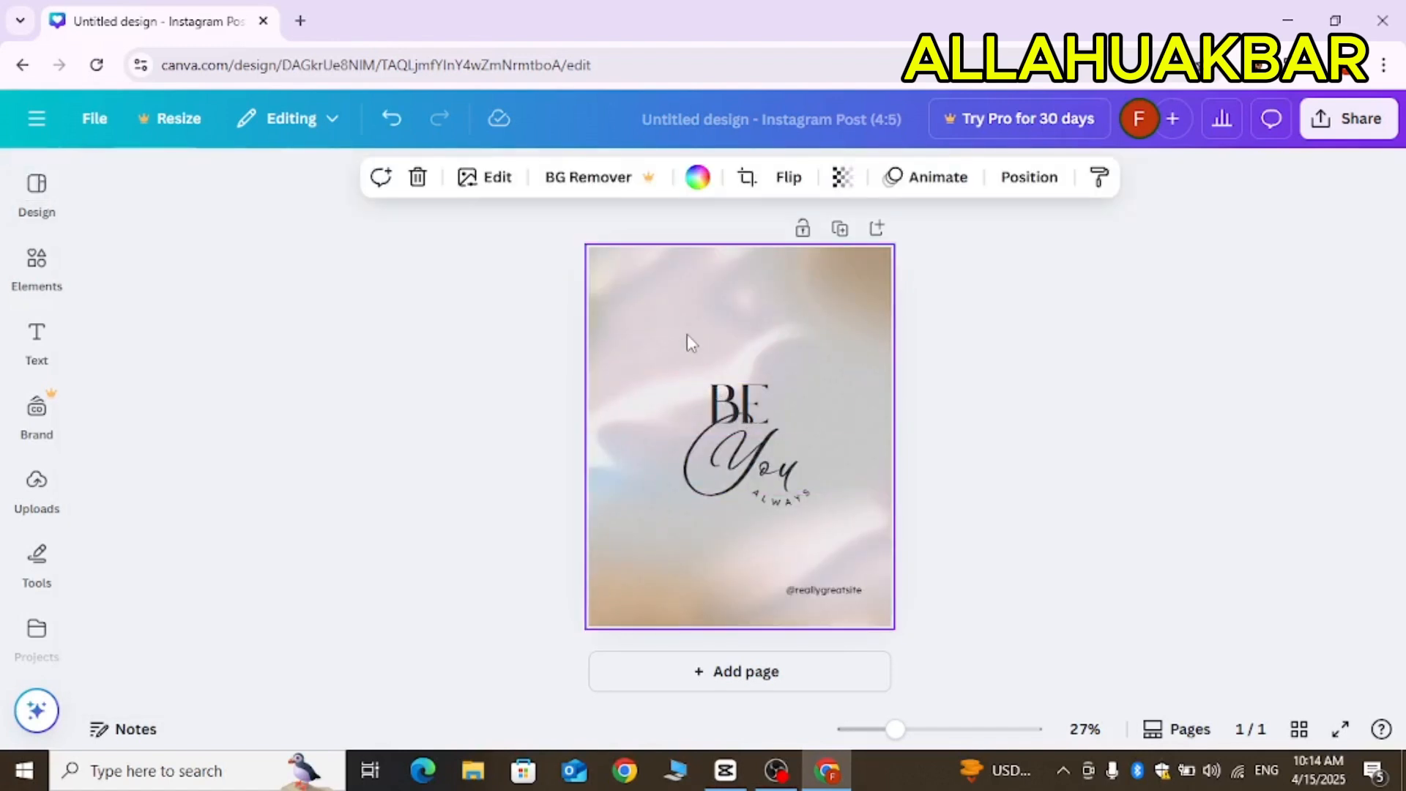
left_click_drag(685, 333, 803, 534)
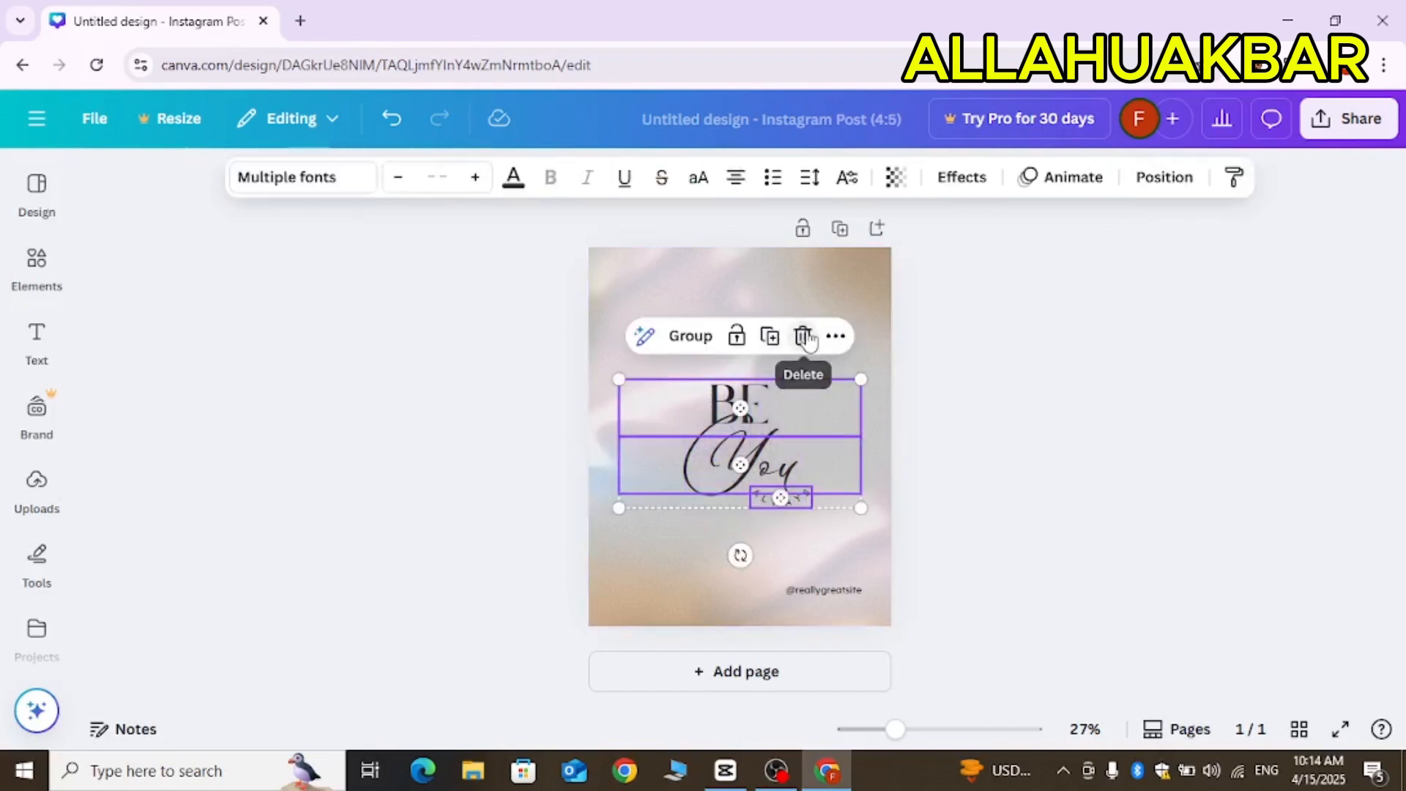
left_click(803, 333)
left_click_drag(793, 525, 848, 599)
left_click(790, 543)
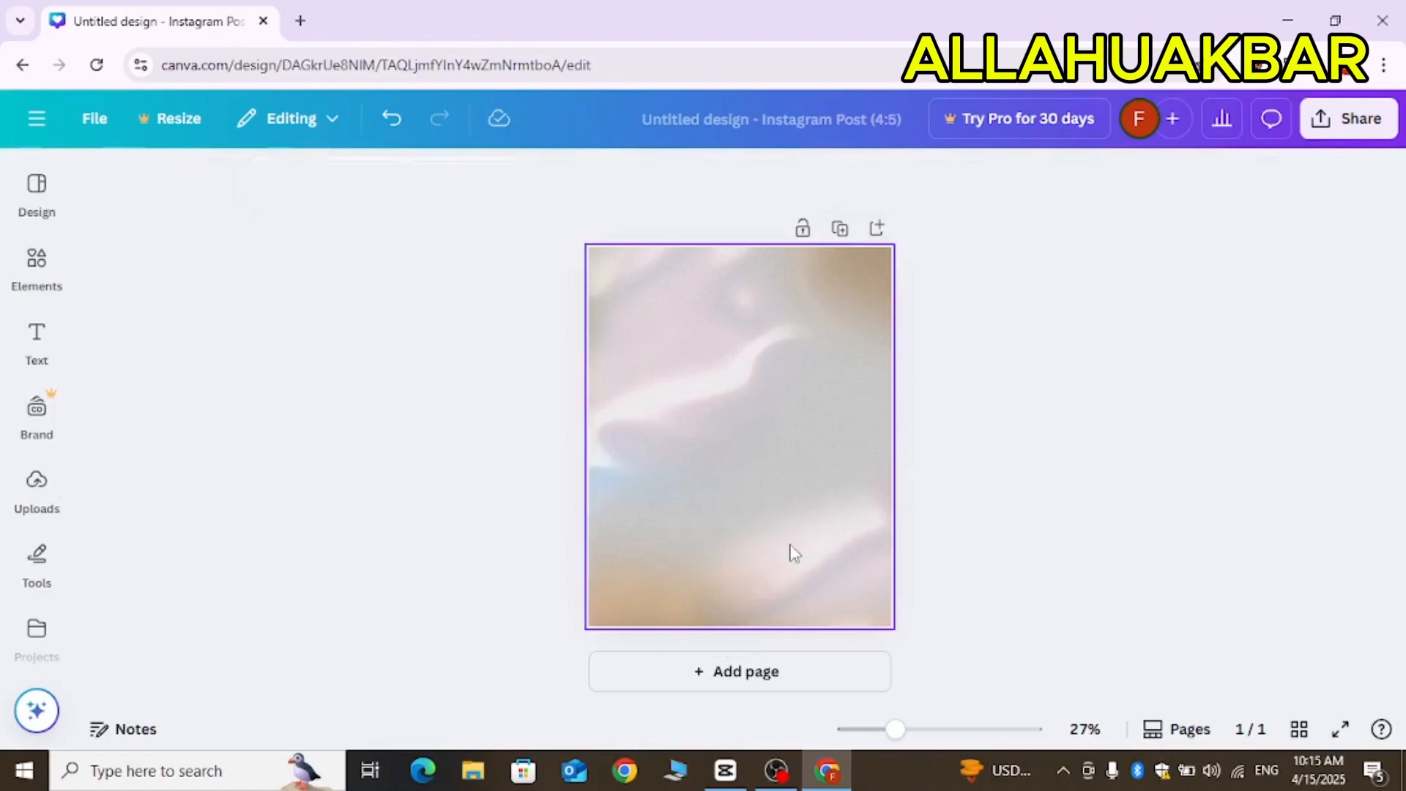
Step: Add a heading to the page with the text "IF YOU CAN DREAM IT YOU CAN DO IT"
left_click(36, 344)
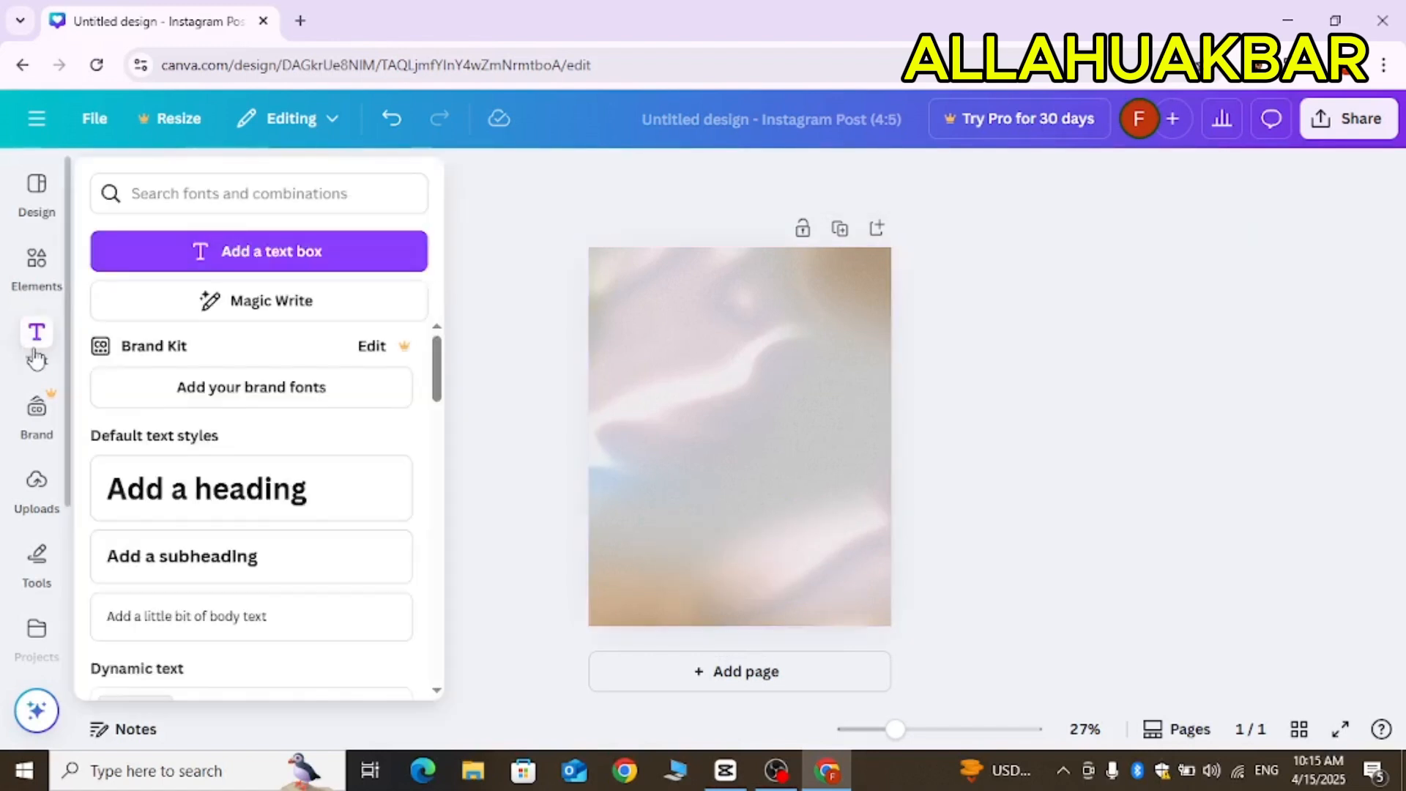
left_click(232, 504)
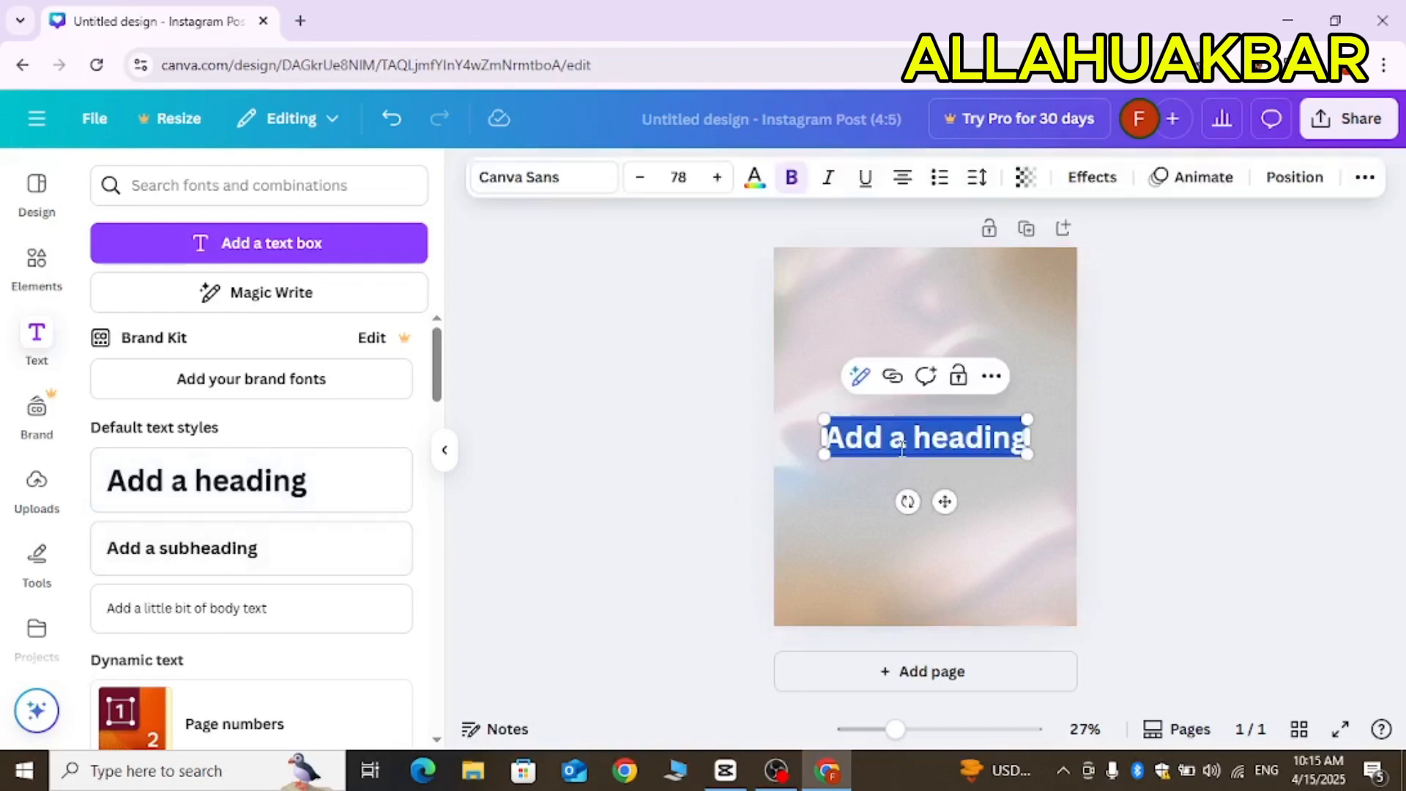
key("BackSpace")
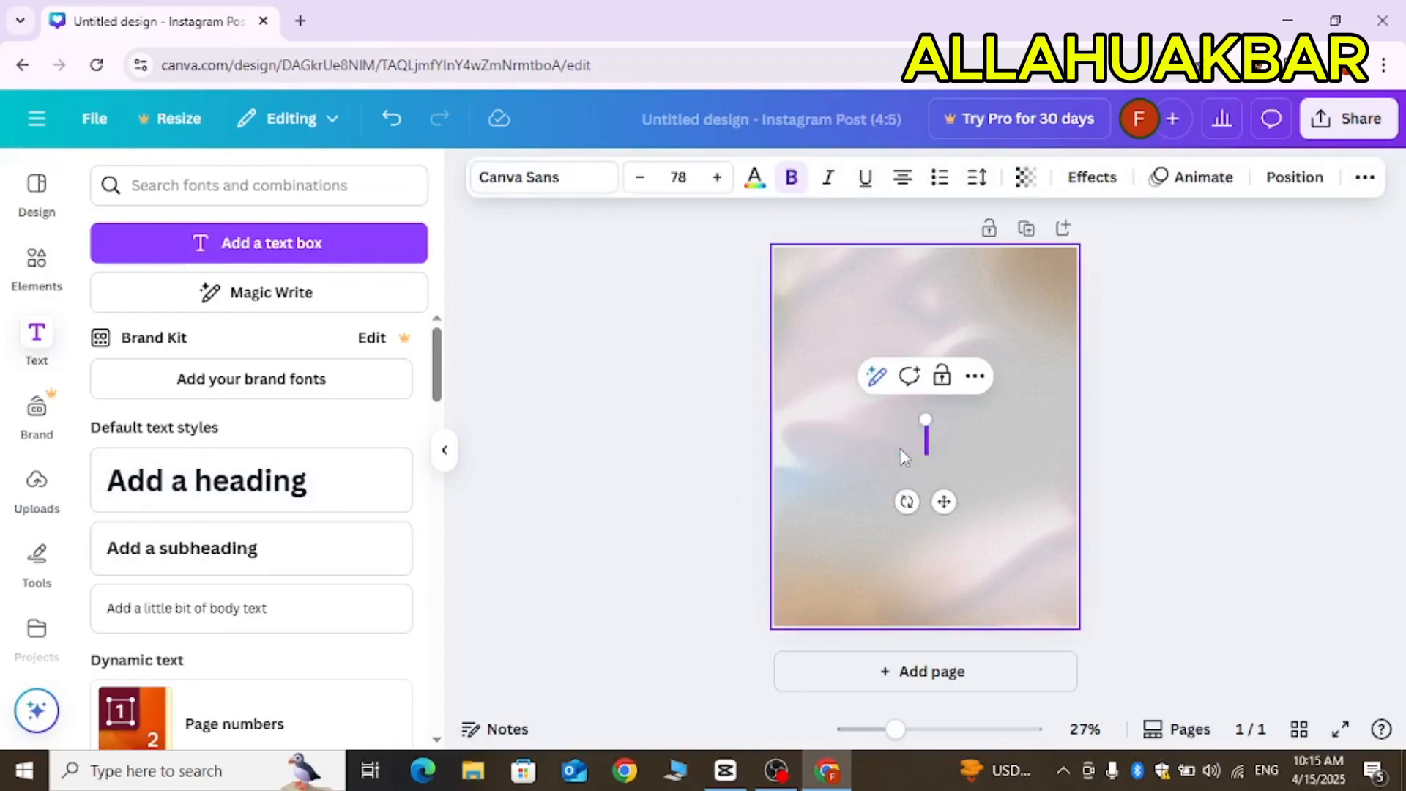
type("IF YOU CAN DREAM IT YOU CAN D")
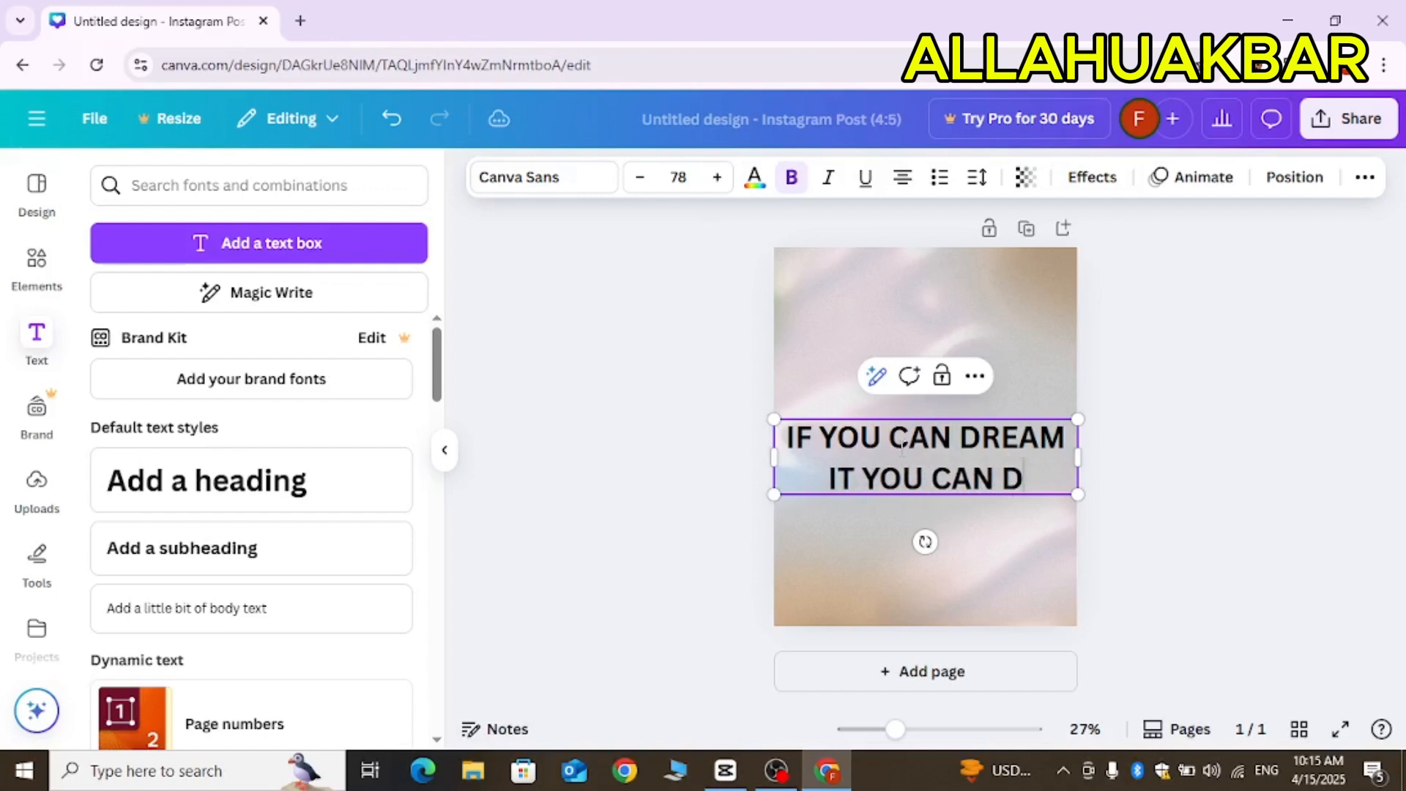
type("O IT")
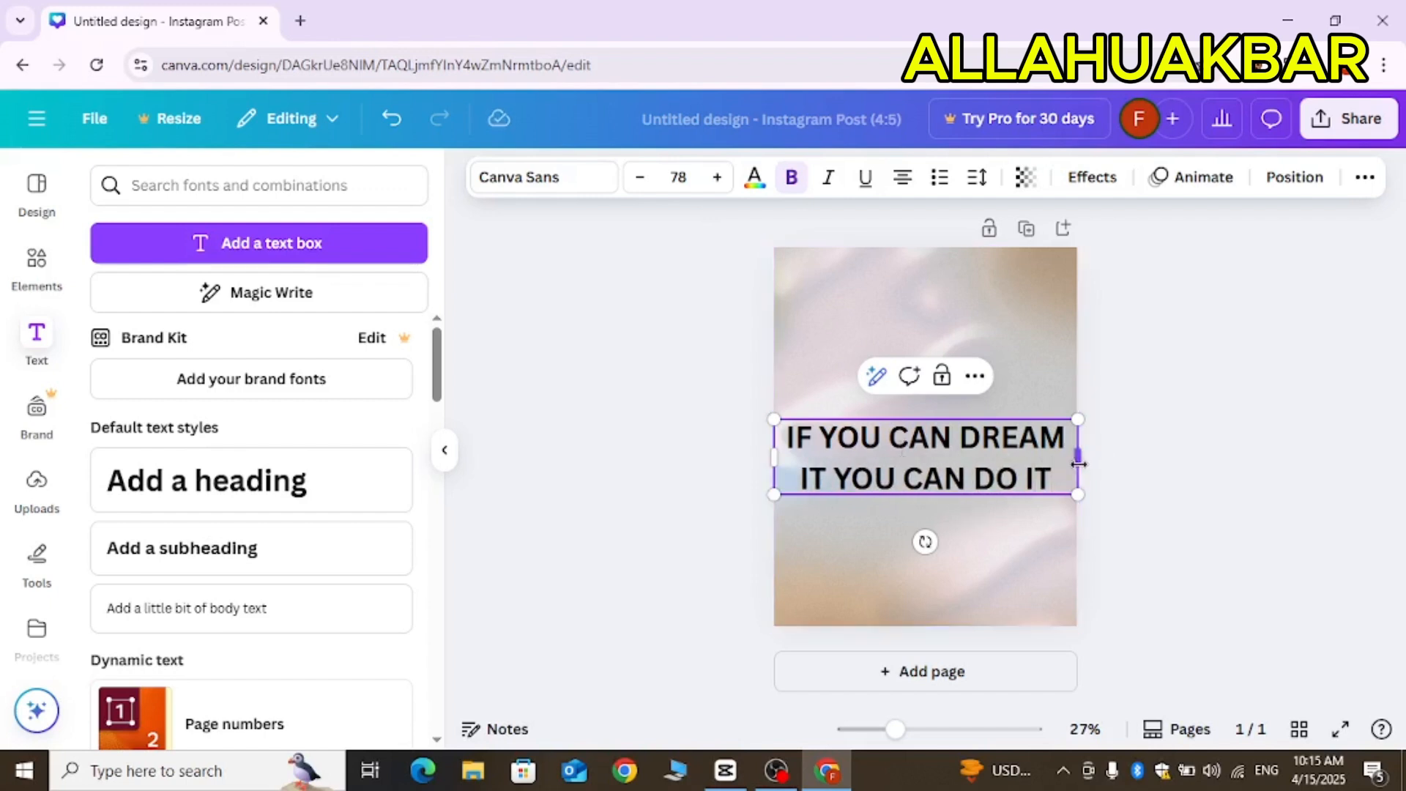
Step: Narrow the heading's text box so the text wraps onto three lines, and move it up, centred horizontally on the page
left_click_drag(1079, 462, 1047, 476)
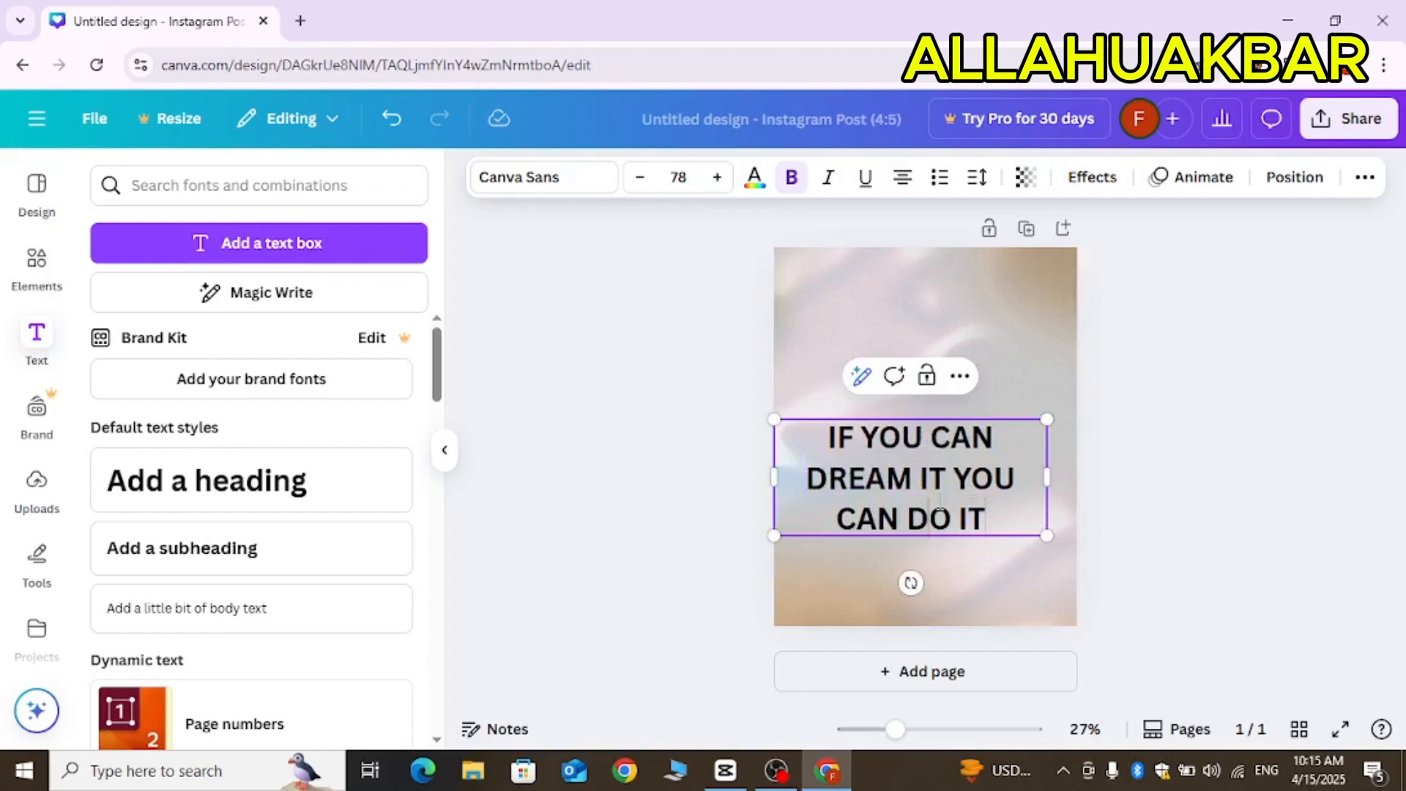
mouse_move(940, 505)
left_mouse_down()
mouse_move(945, 480)
mouse_move(931, 480)
left_mouse_up()
left_click(948, 597)
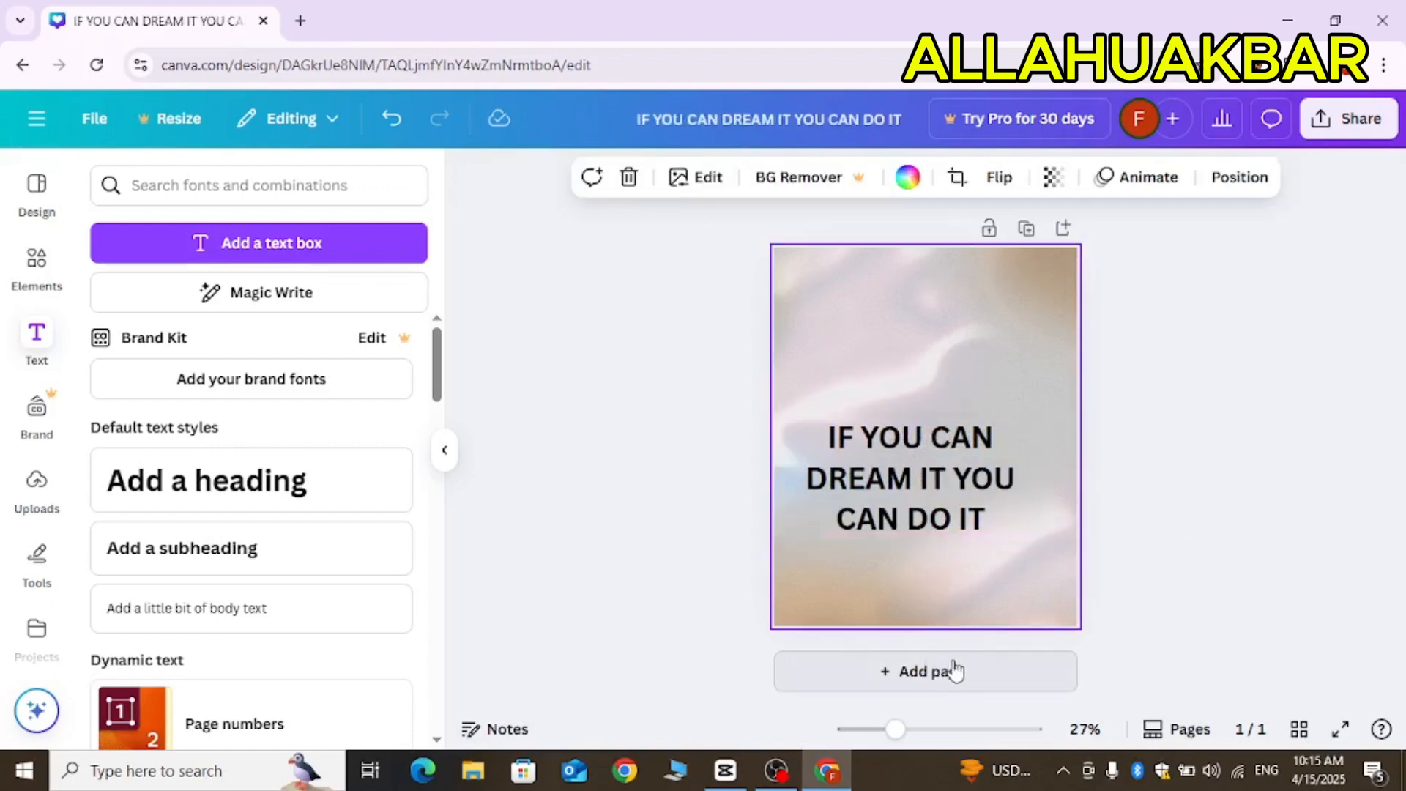
left_click_drag(915, 504, 931, 415)
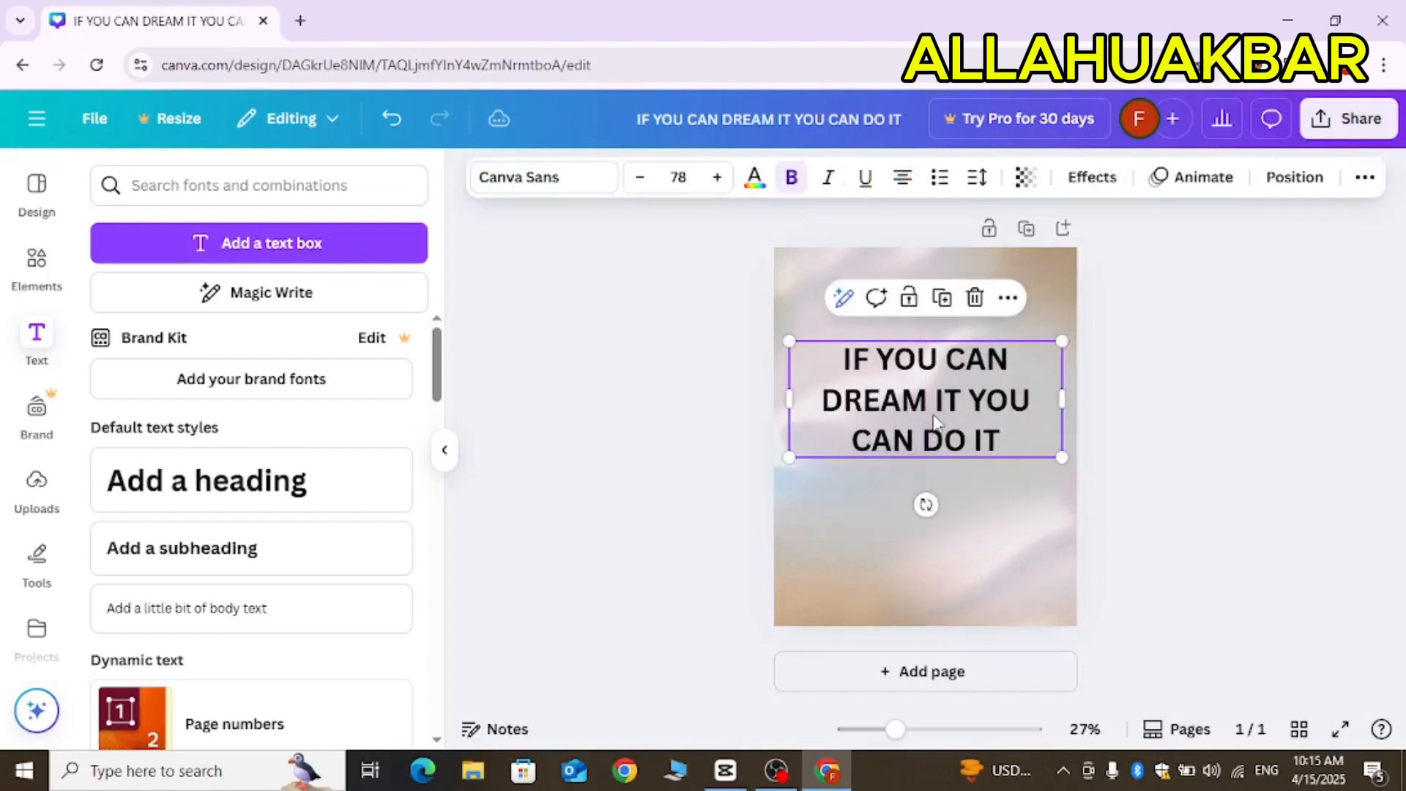
Step: Change the heading's font to Anton and narrow its text box slightly so it wraps onto three lines again
left_click_drag(839, 366, 1002, 444)
left_click(845, 365)
left_click(606, 186)
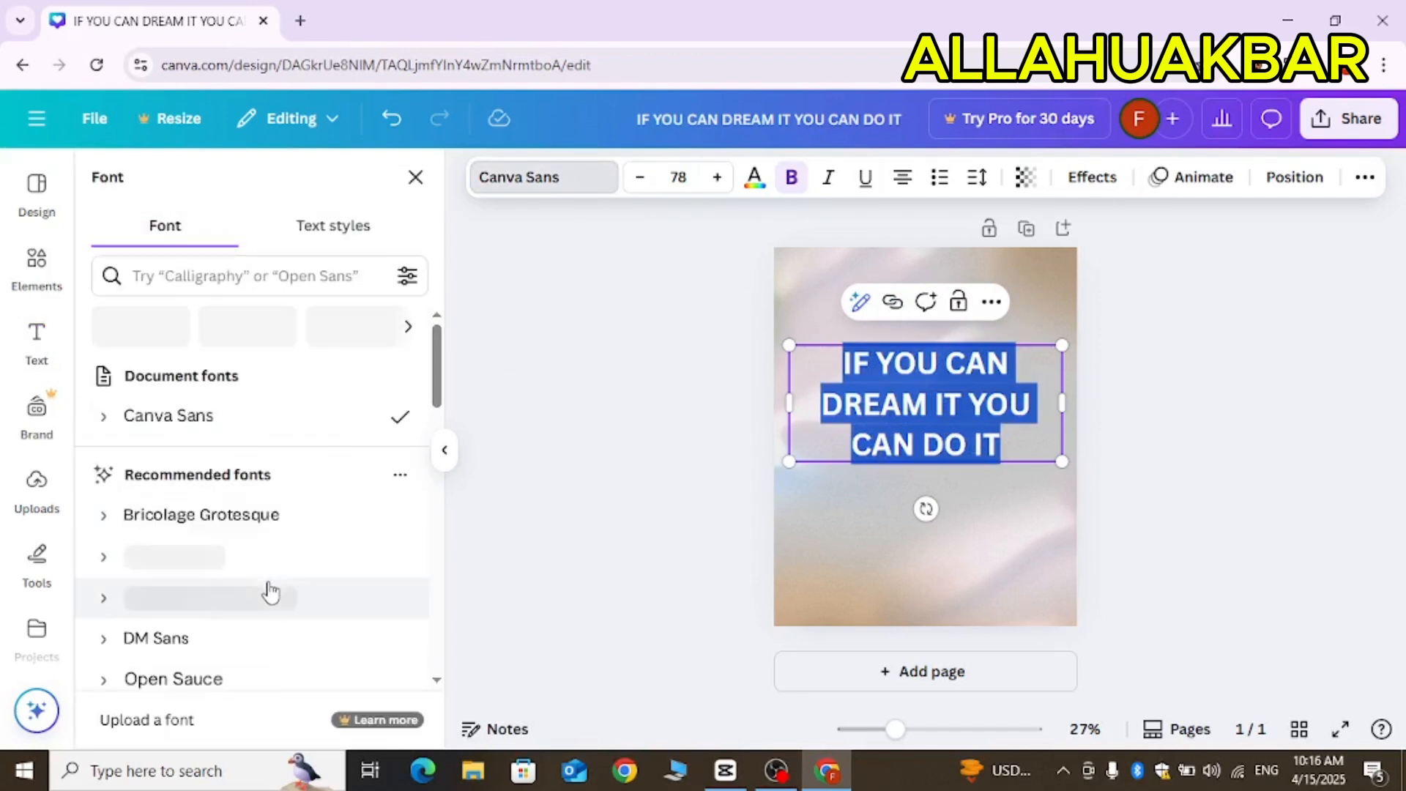
left_click(237, 280)
type("AN")
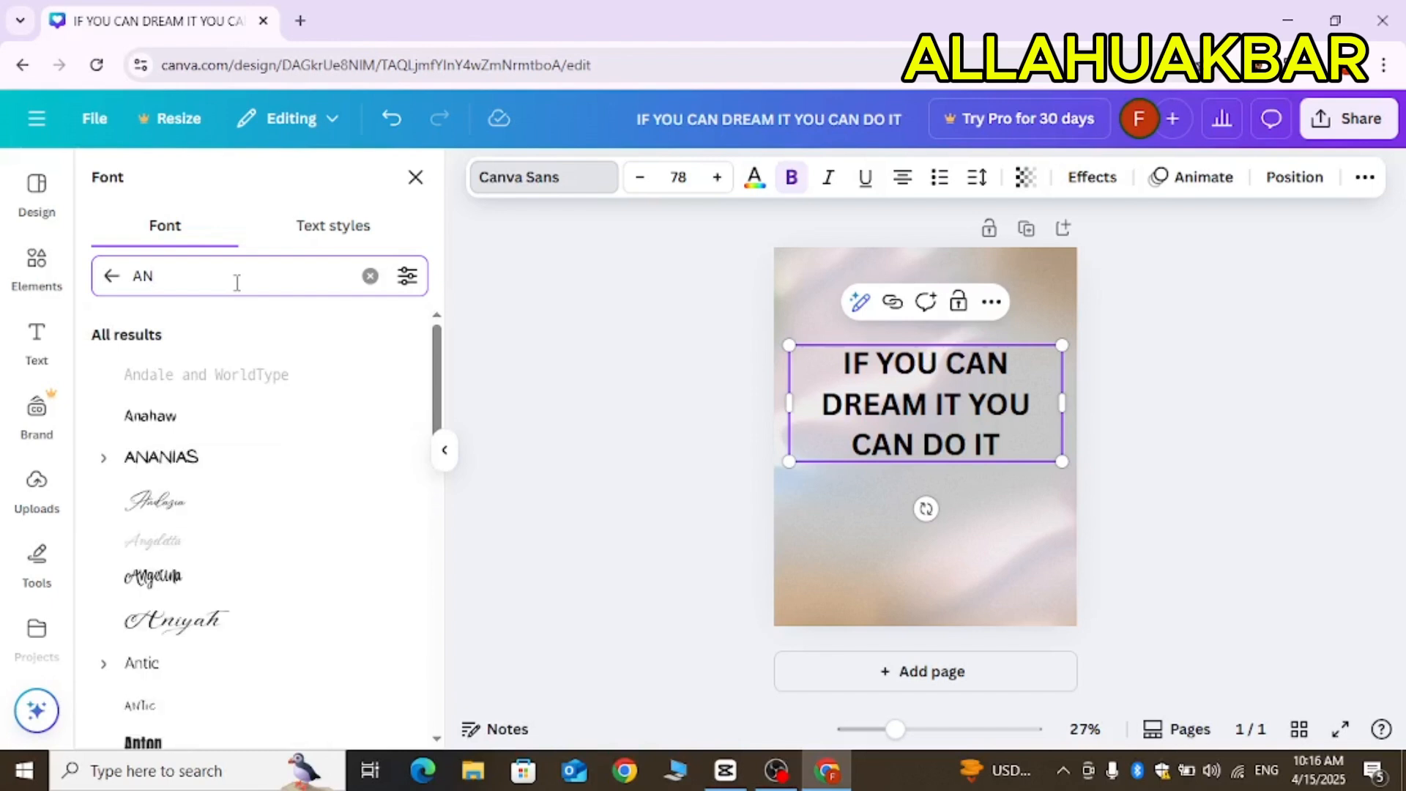
left_click(161, 743)
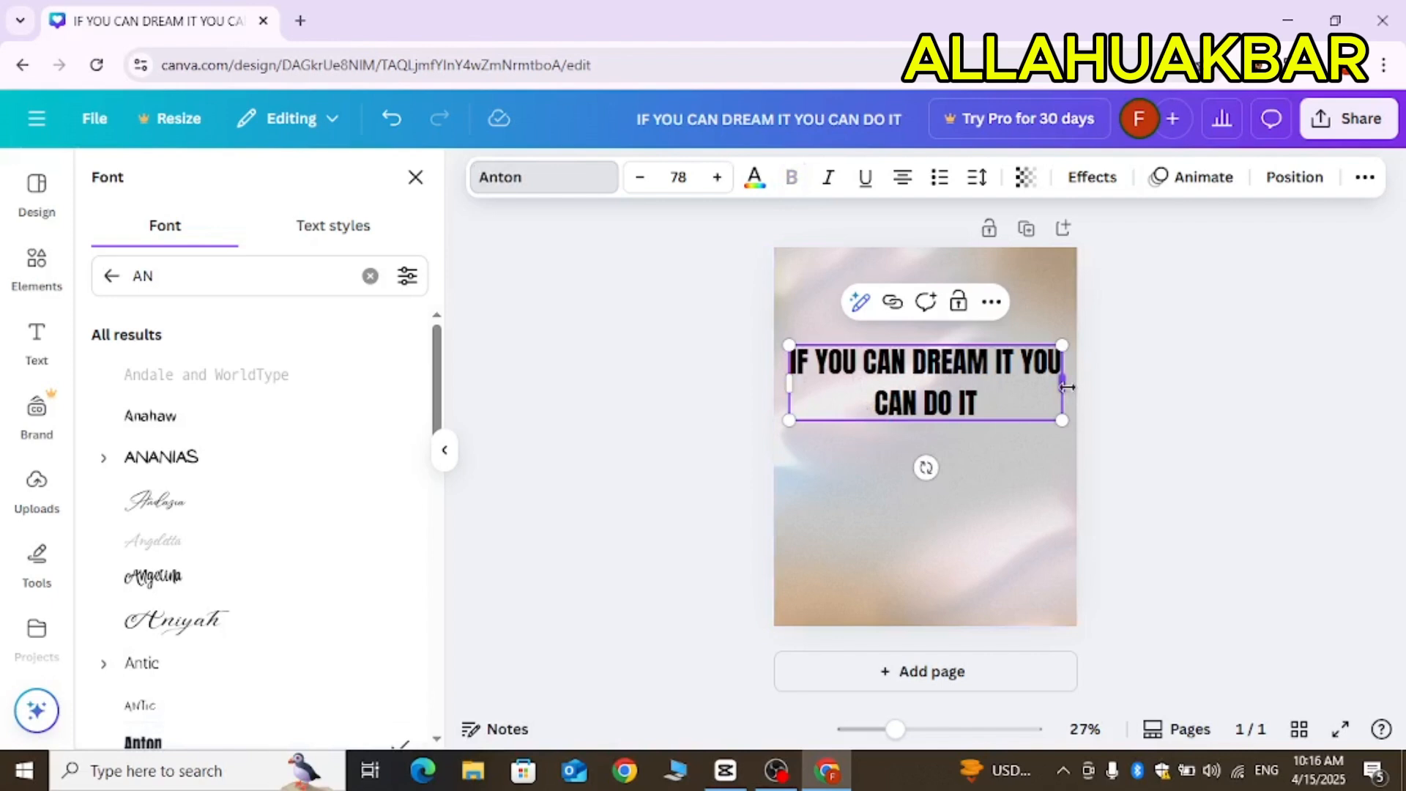
mouse_move(1057, 388)
left_mouse_down()
mouse_move(1036, 388)
mouse_move(1062, 400)
left_mouse_up()
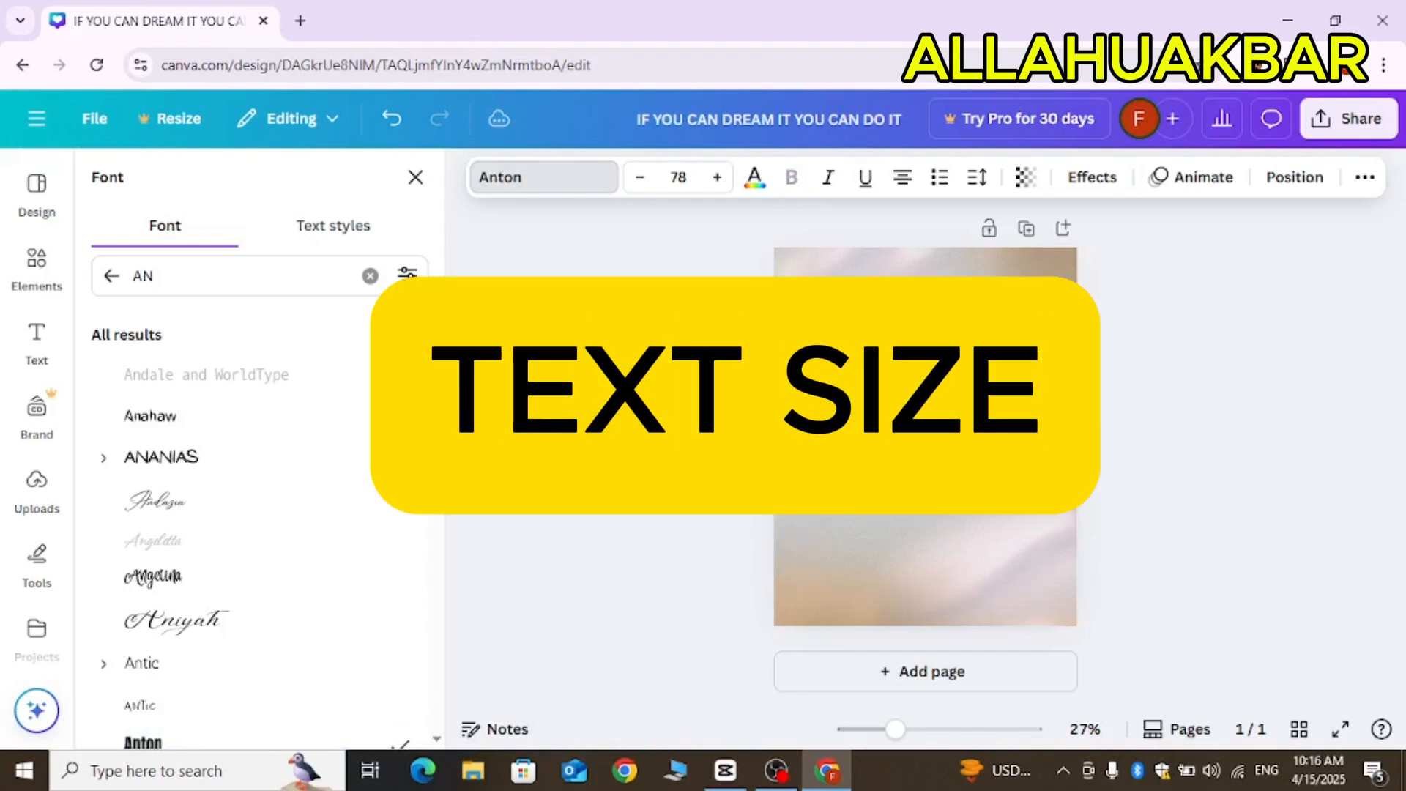
Step: Set the heading's font size to 118 and its text color to the dark teal default solid color
left_click(728, 185)
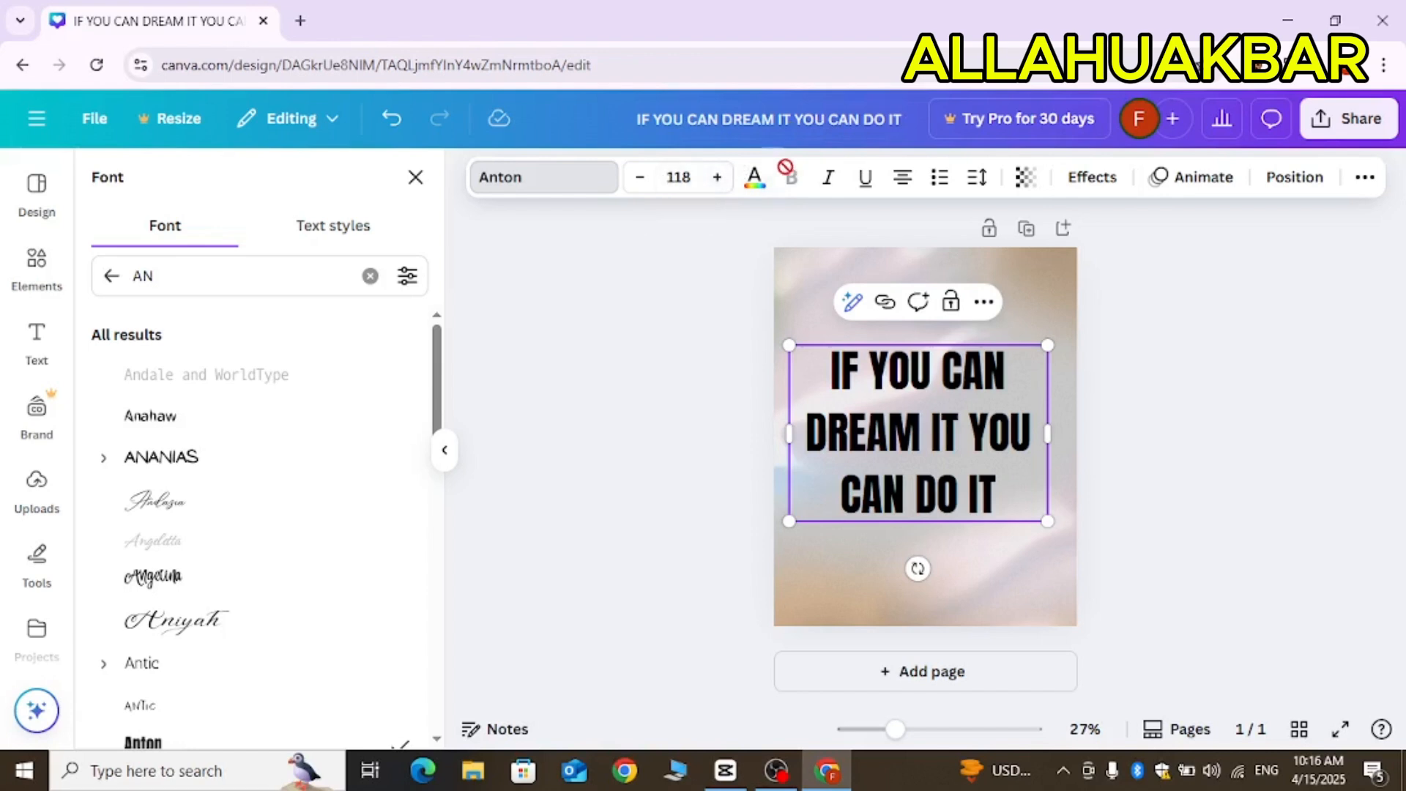
left_click(754, 185)
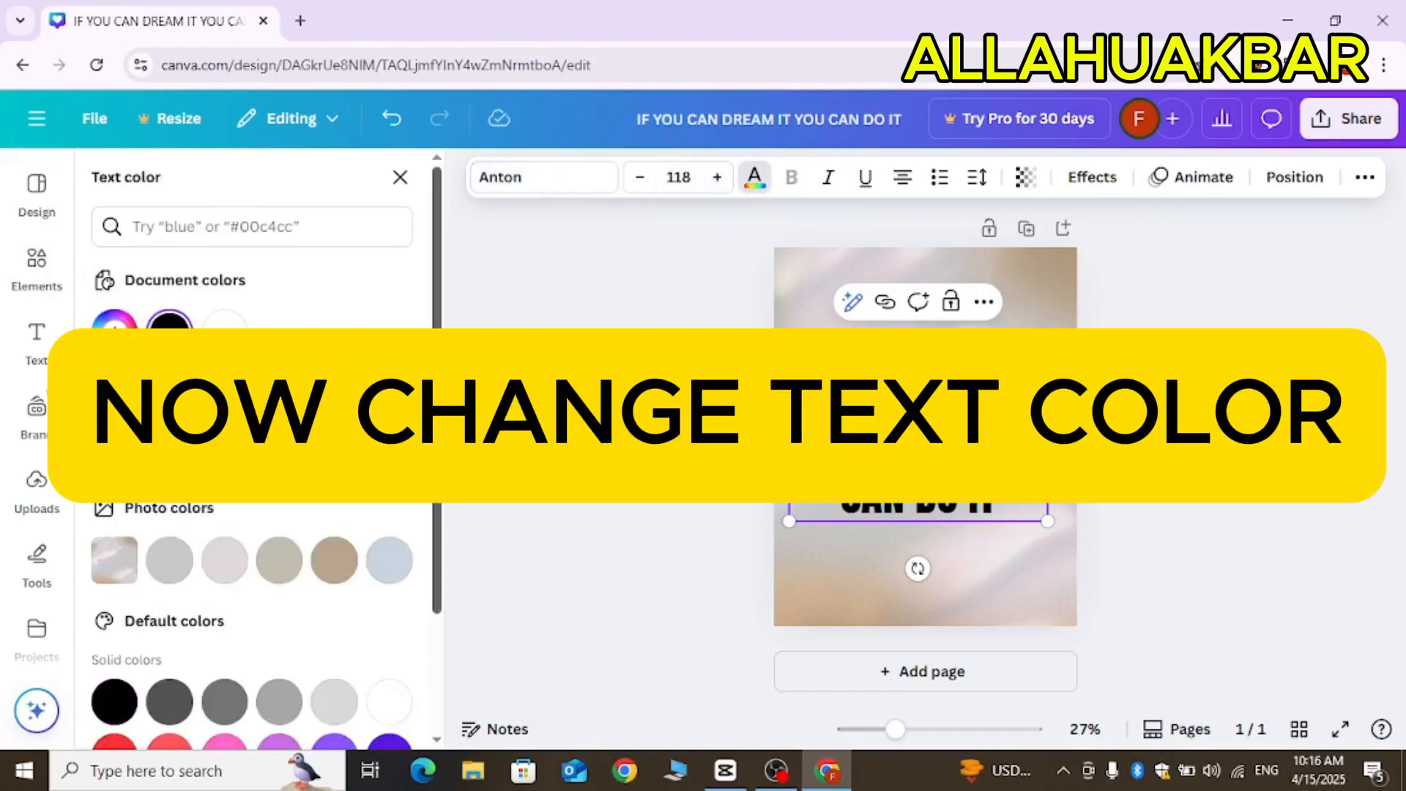
scroll(442, 443, "down", 2)
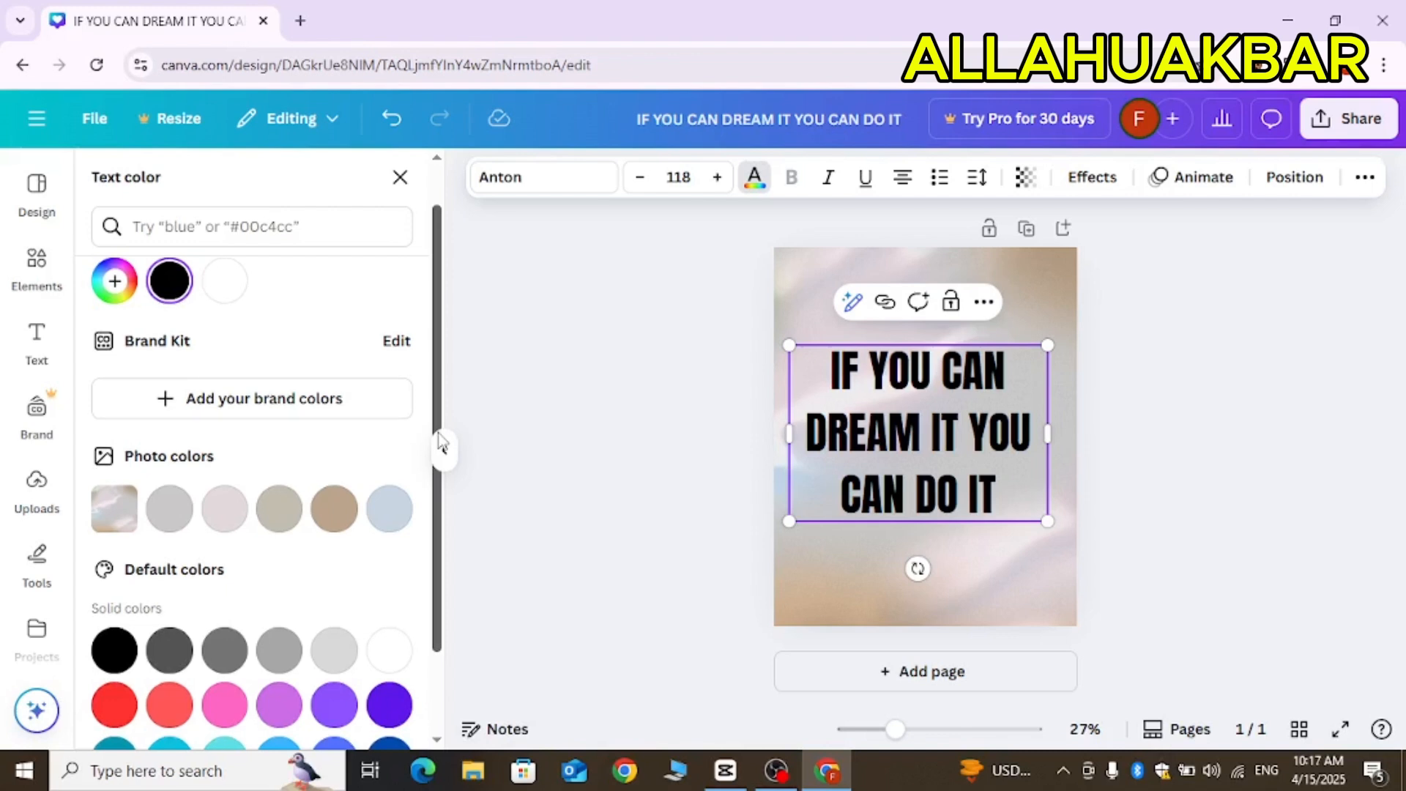
scroll(441, 443, "down", 2)
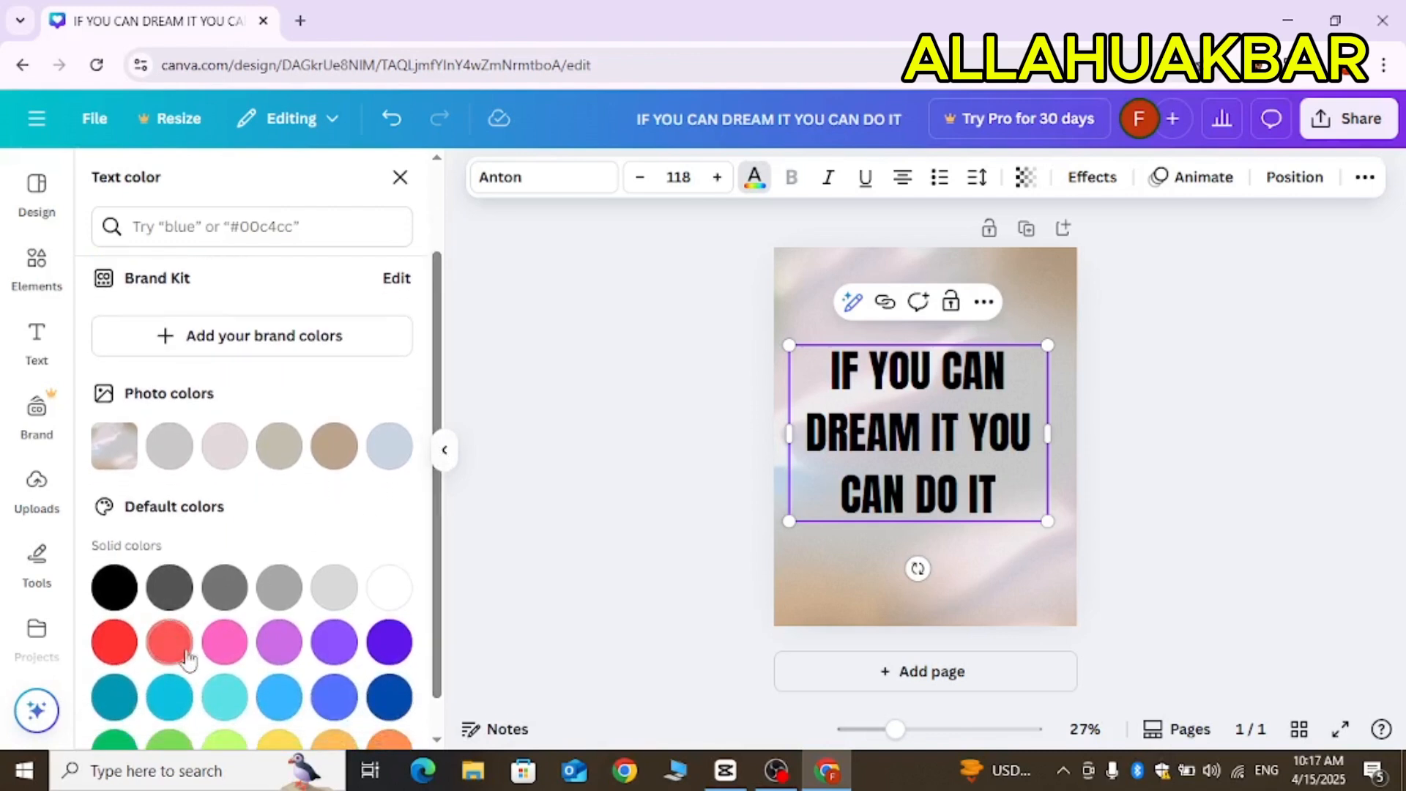
left_click(216, 706)
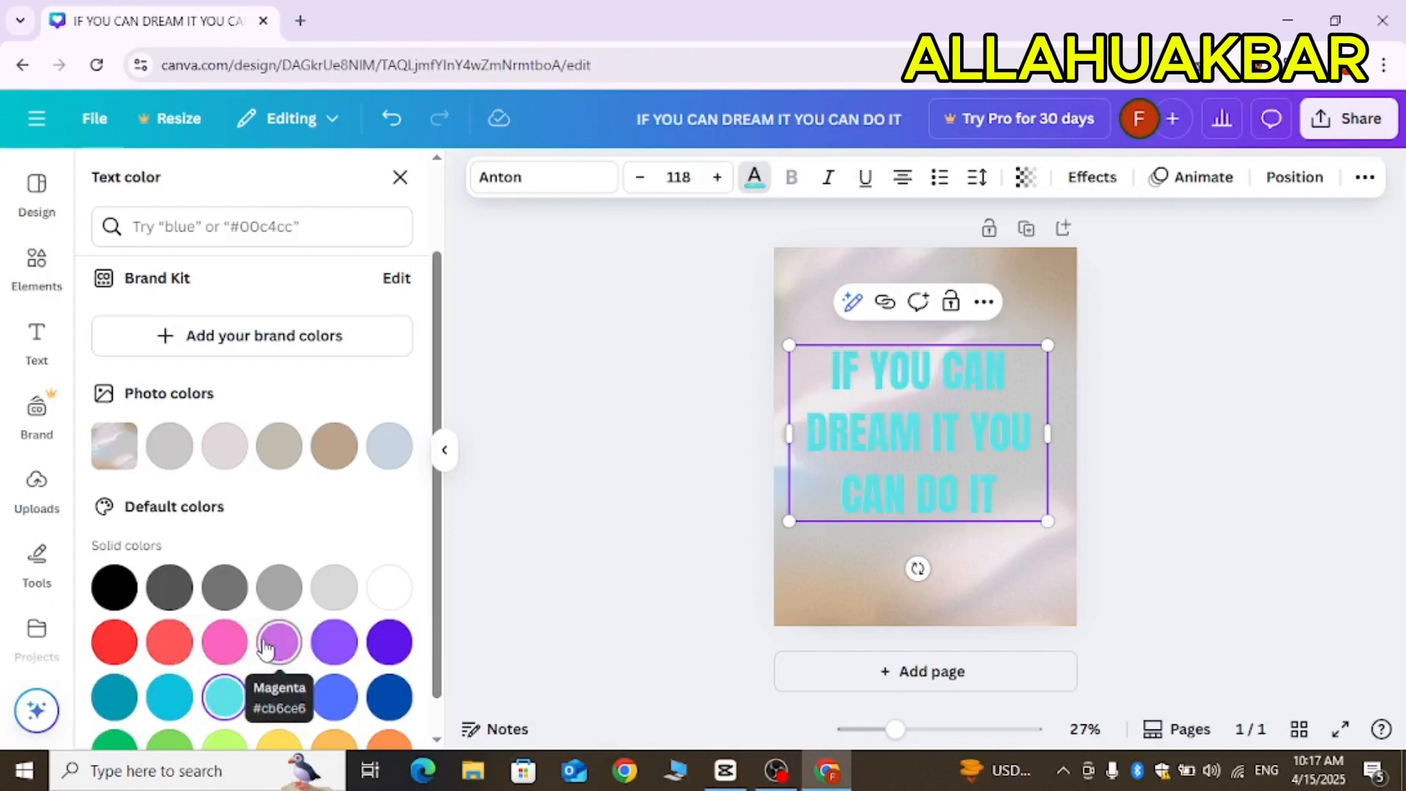
left_click(117, 697)
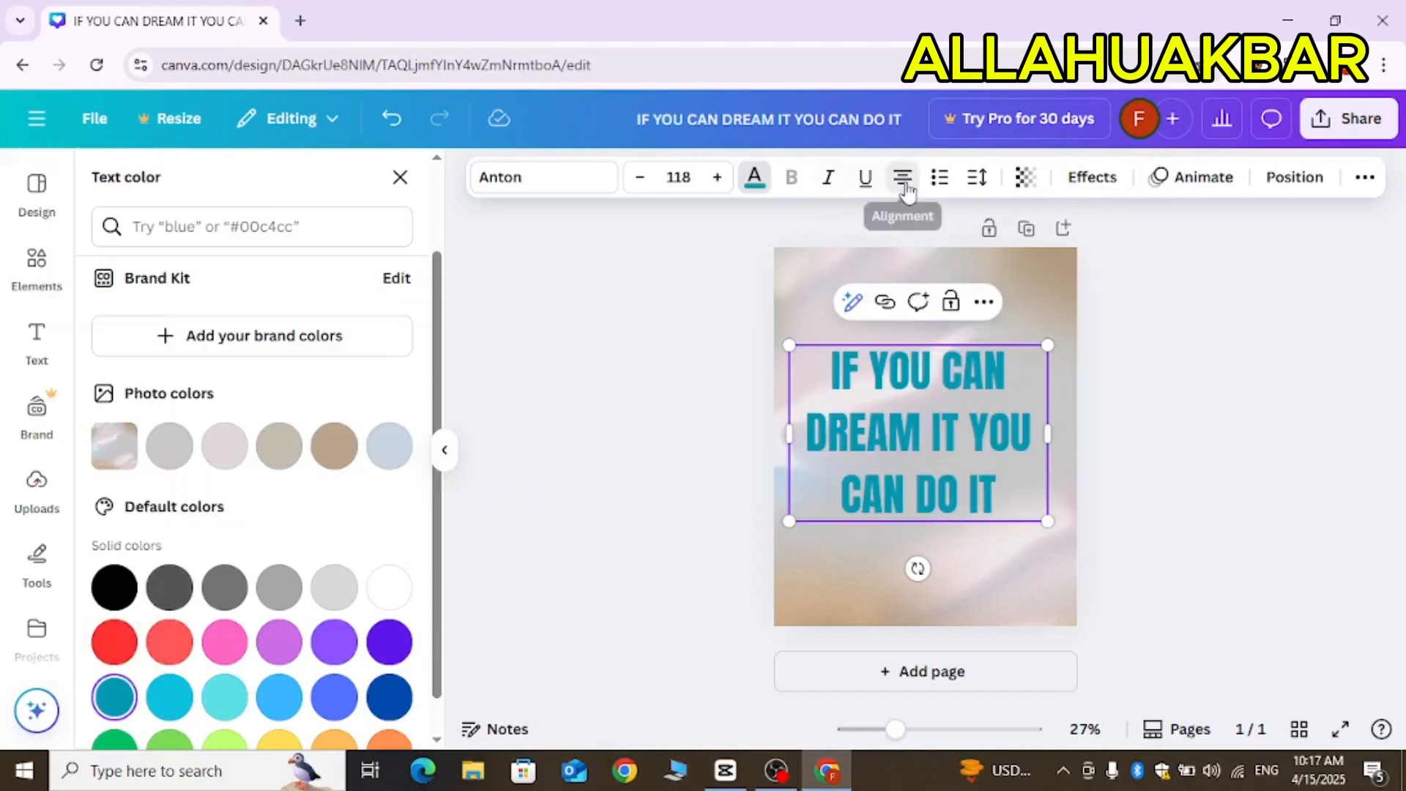
Step: Cycle the heading's alignment through left and right, ending on centre
left_click(905, 189)
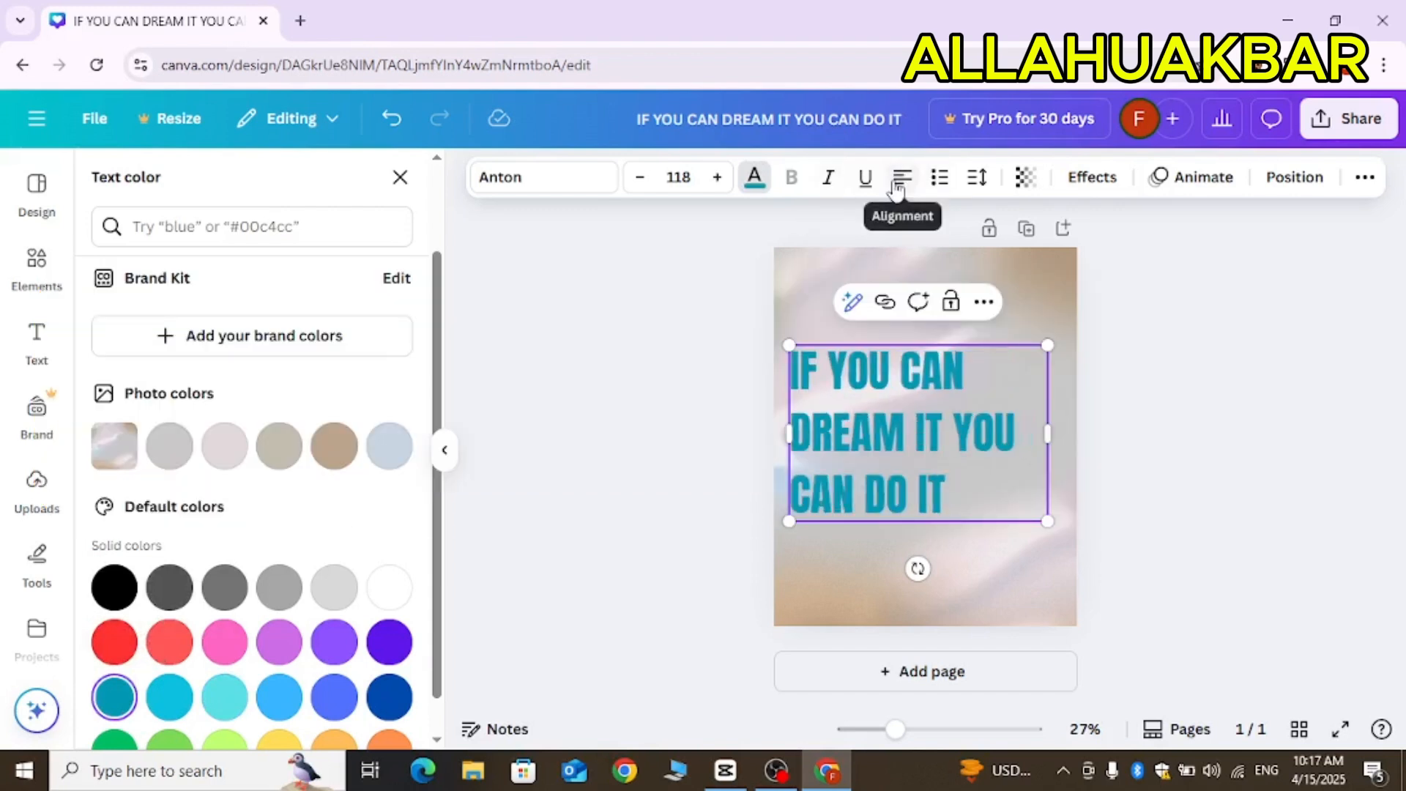
left_click(900, 188)
left_click(898, 188)
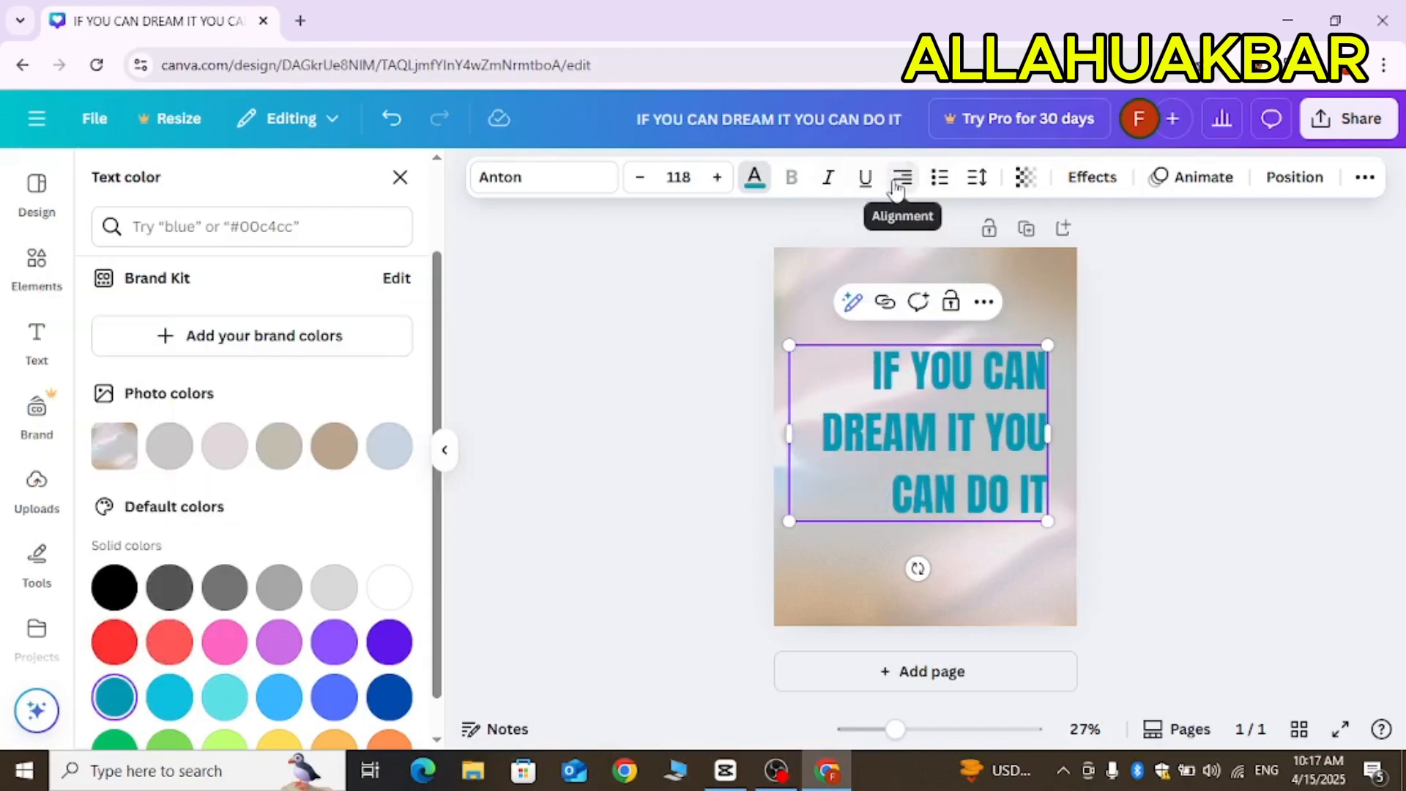
left_click(899, 189)
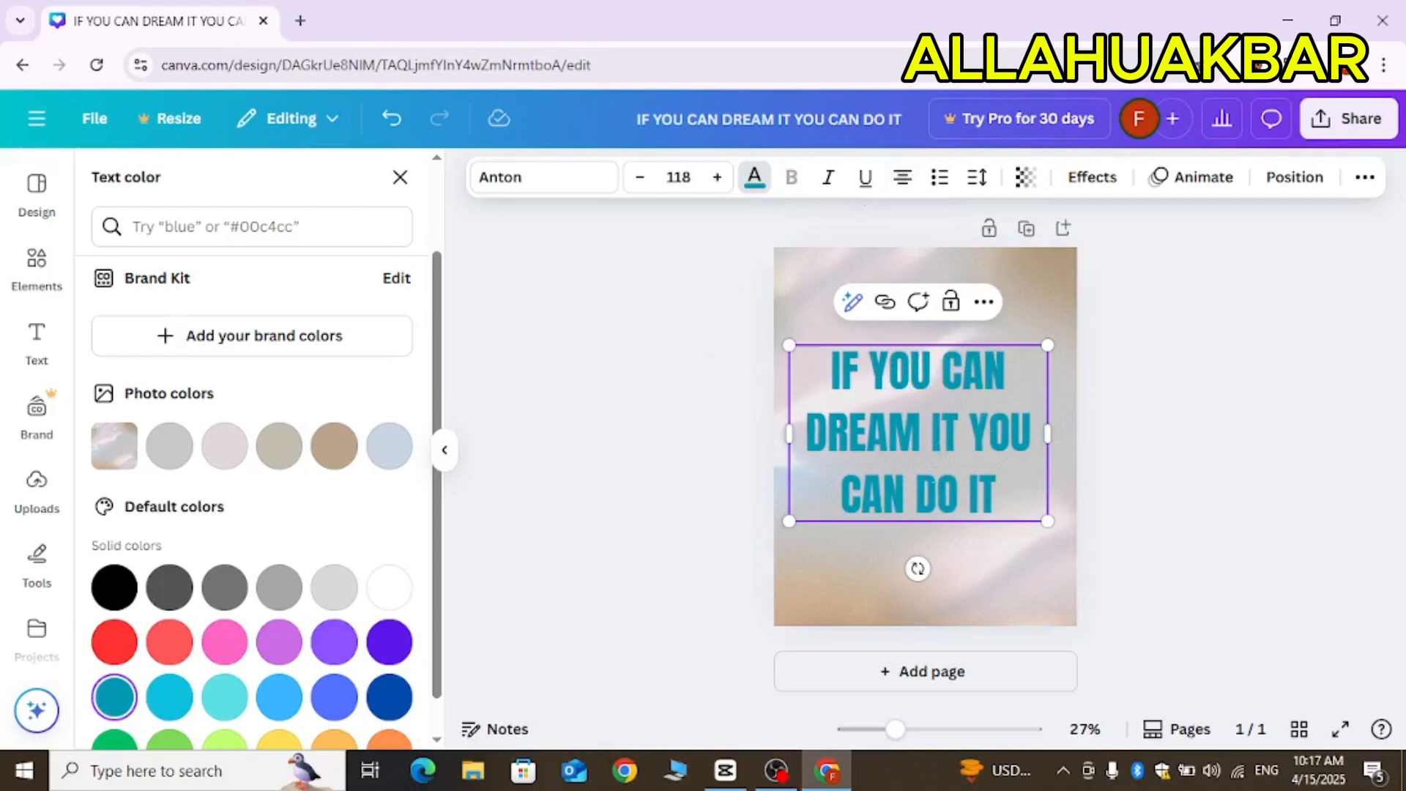
Step: Move the heading slightly up and across so it is centred horizontally on the page, and deselect it
left_click(966, 549)
left_click(936, 426)
left_click_drag(936, 426, 945, 426)
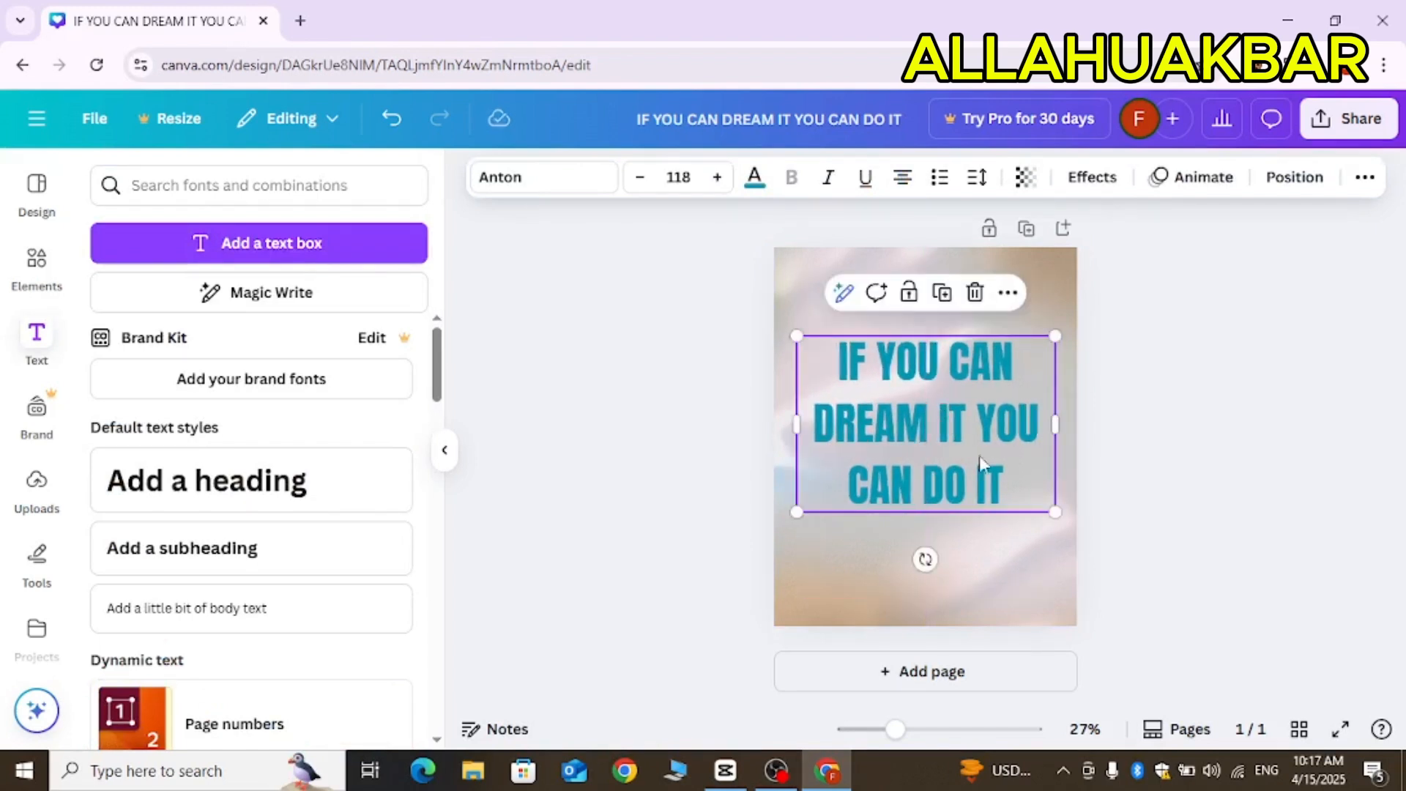
left_click(1137, 463)
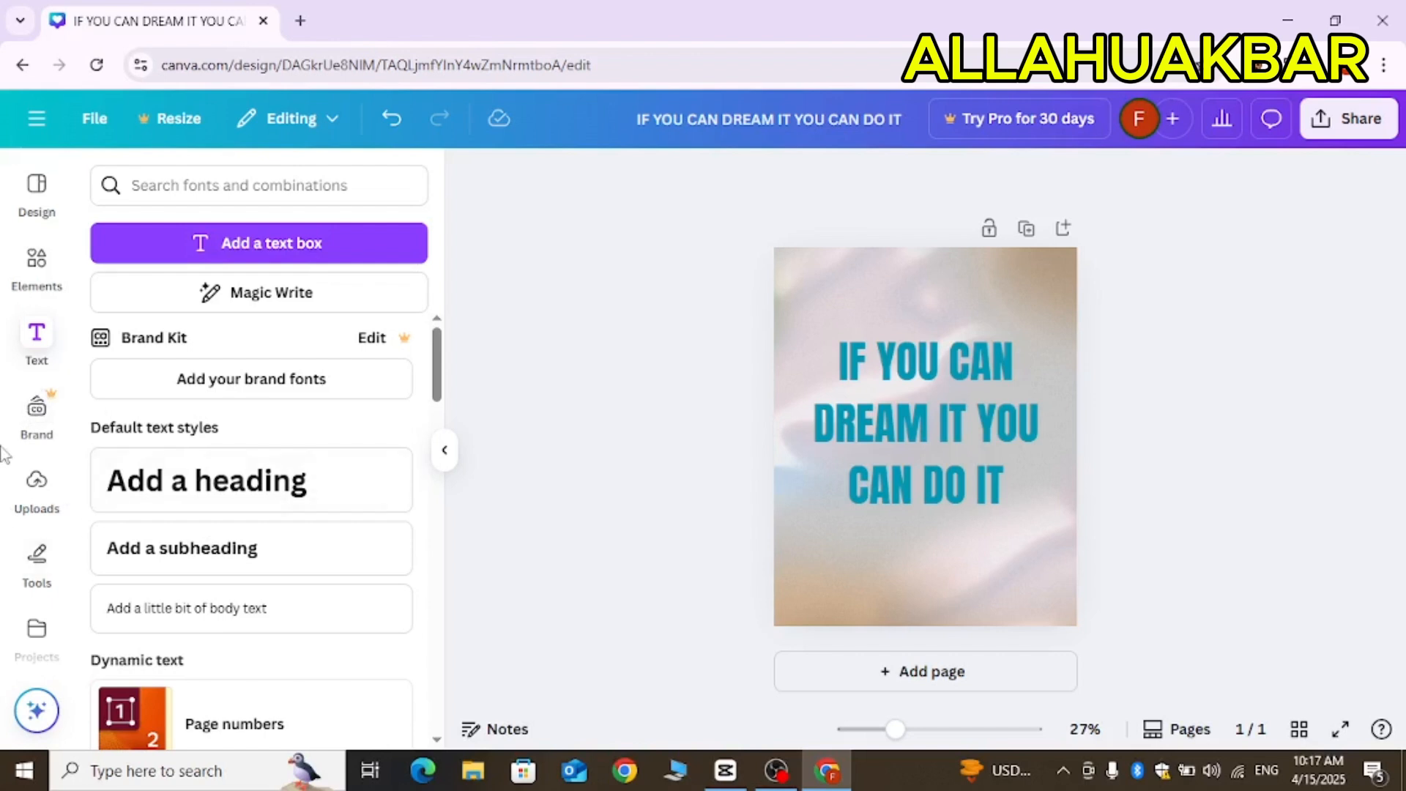
Step: Search the elements library for "STICKER"
left_click(33, 265)
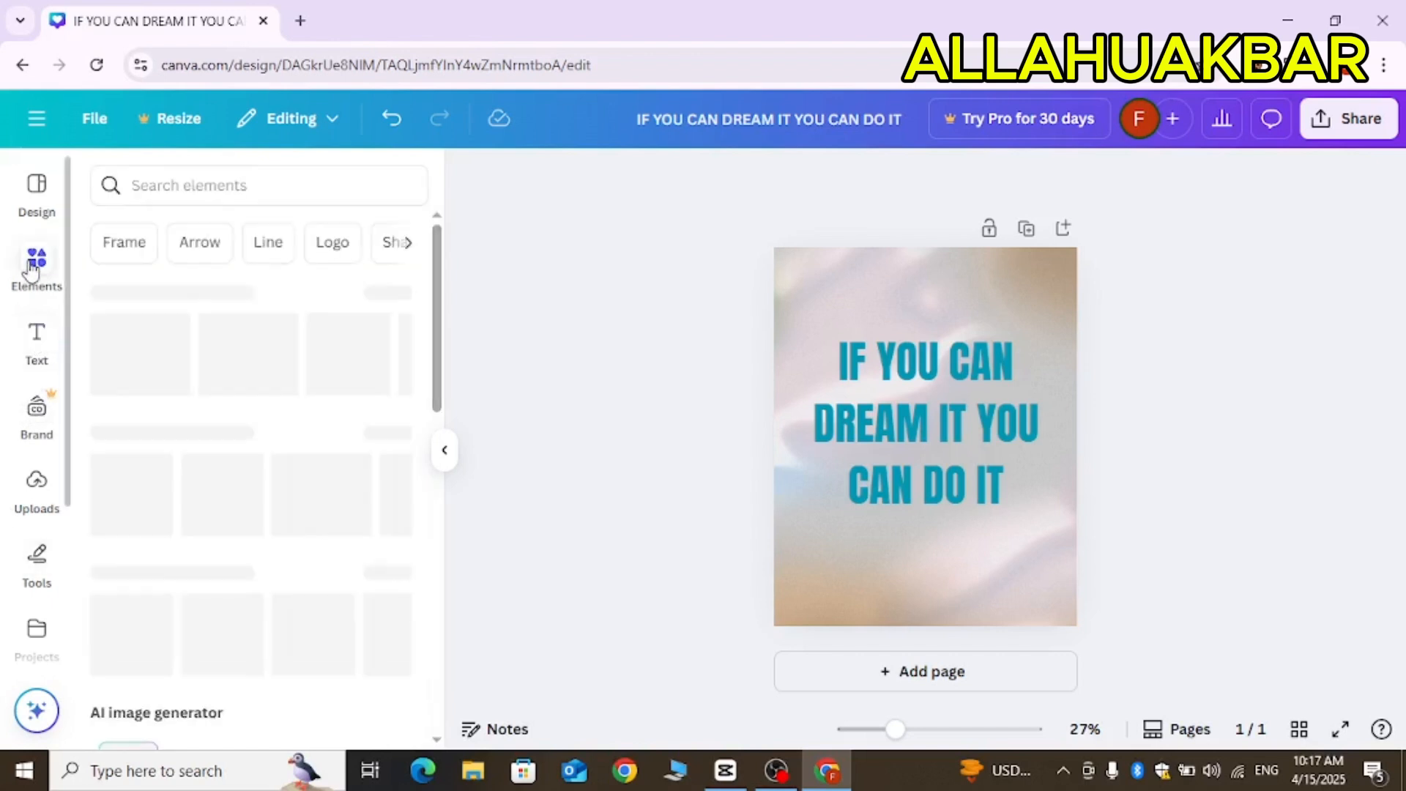
left_click(167, 179)
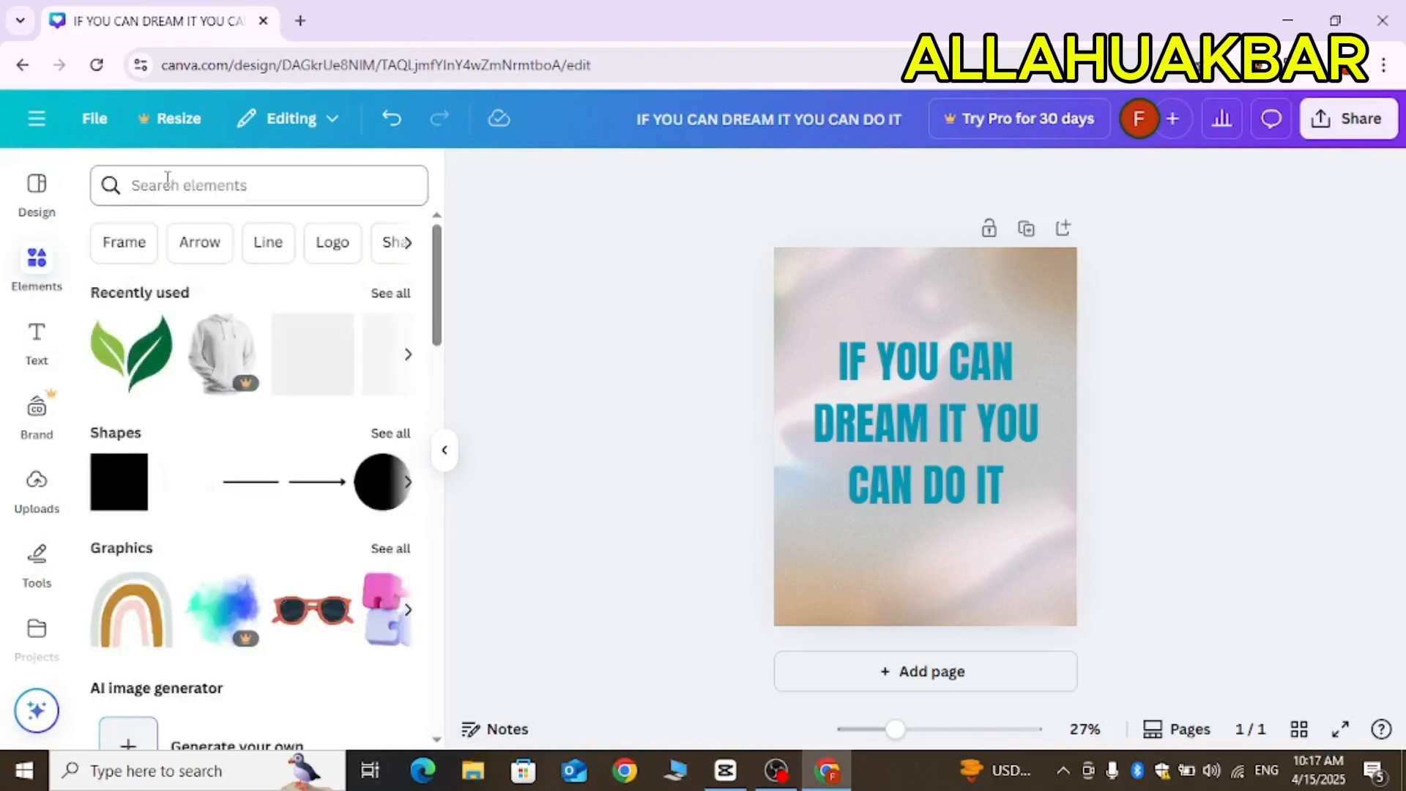
type("STICKER")
key("Return")
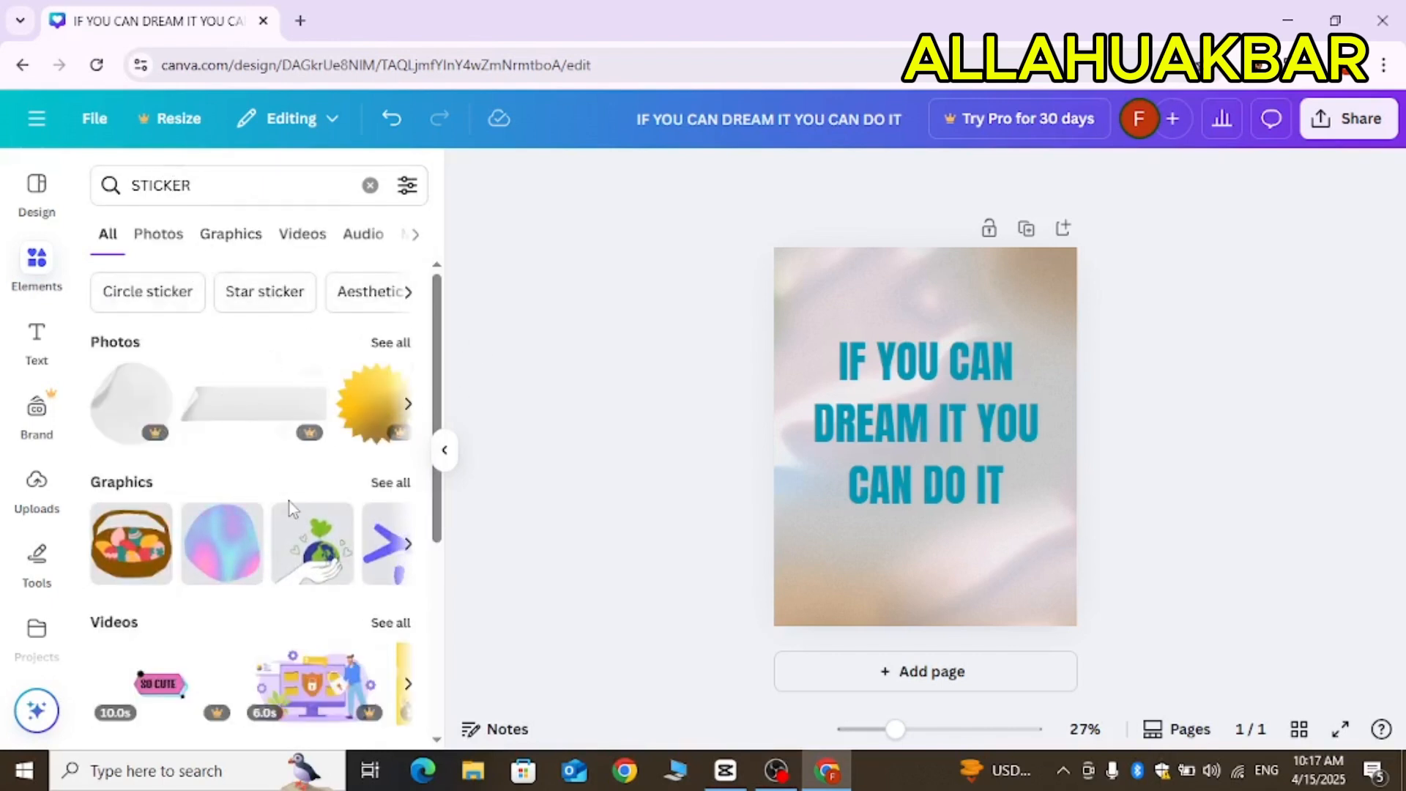
Step: Browse the sticker graphics and photos, and add the photo of a pink note pinned on a corkboard to the page
left_click(223, 240)
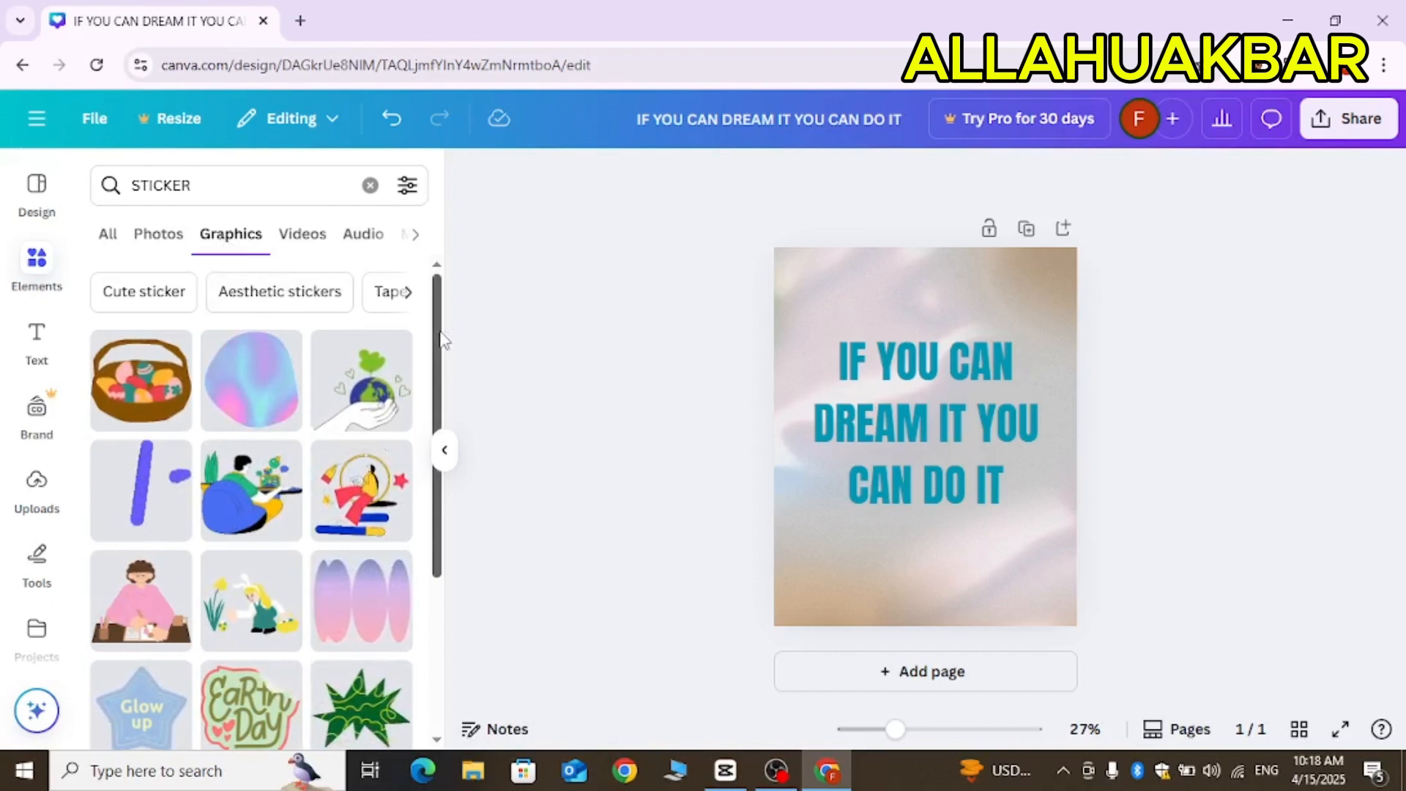
scroll(440, 335, "down", 1)
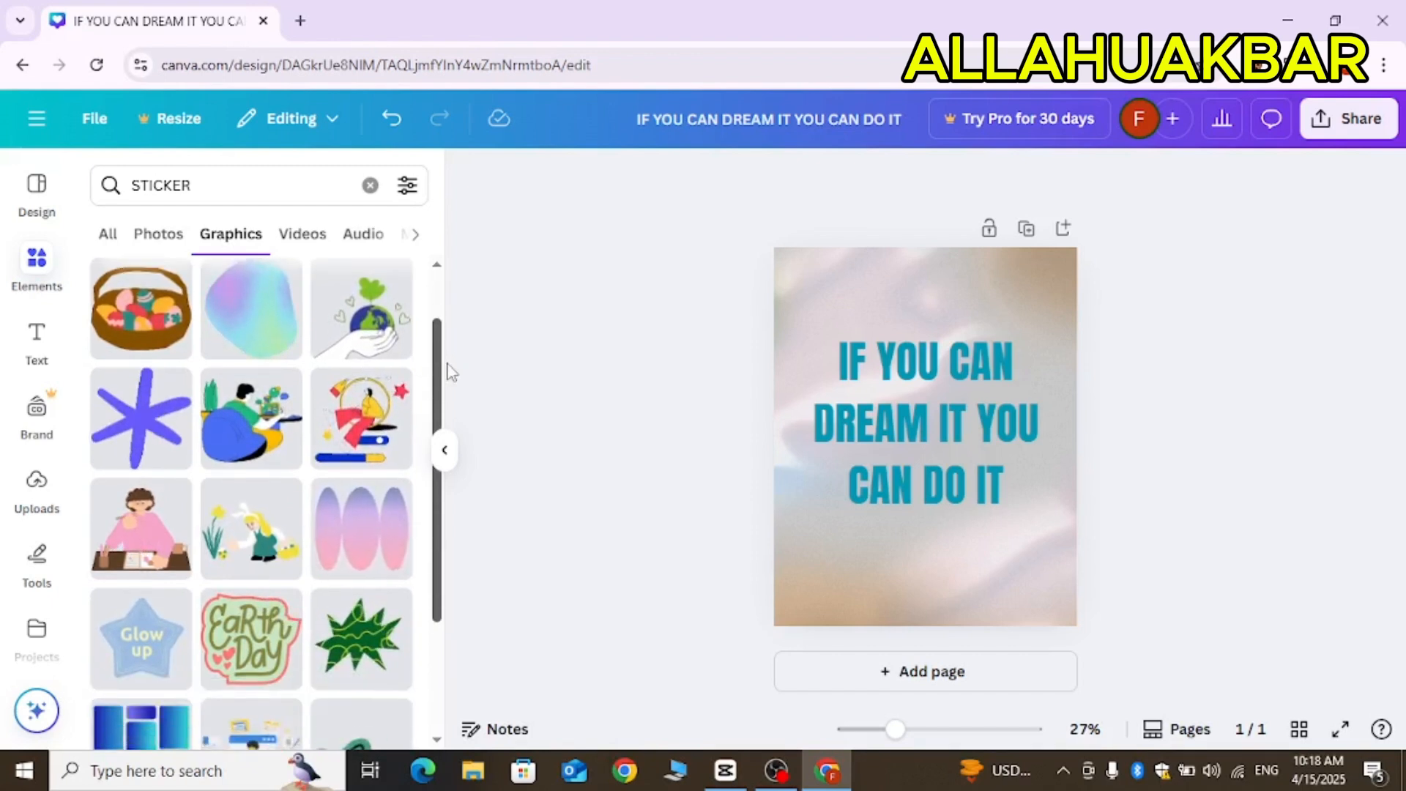
scroll(451, 372, "down", 4)
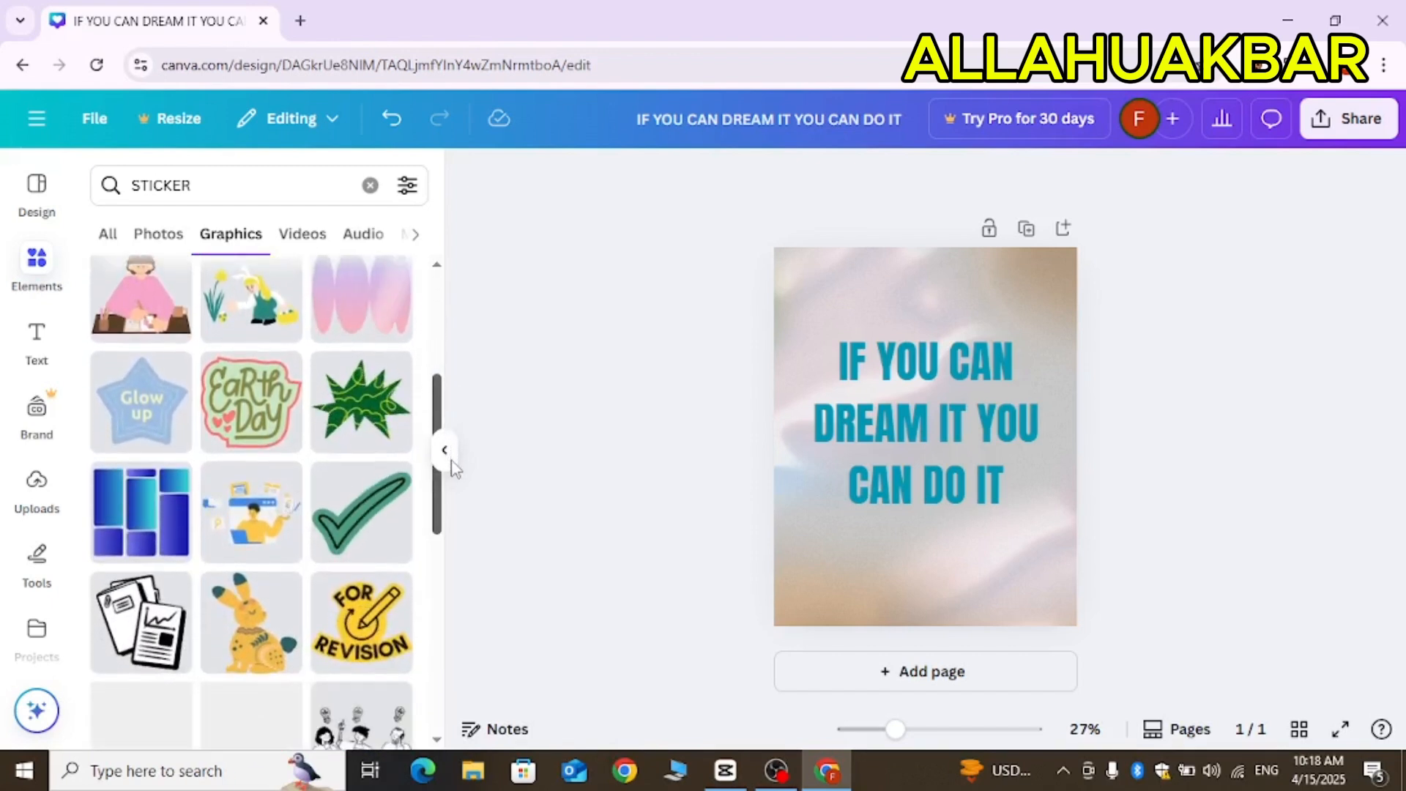
scroll(450, 476, "down", 1)
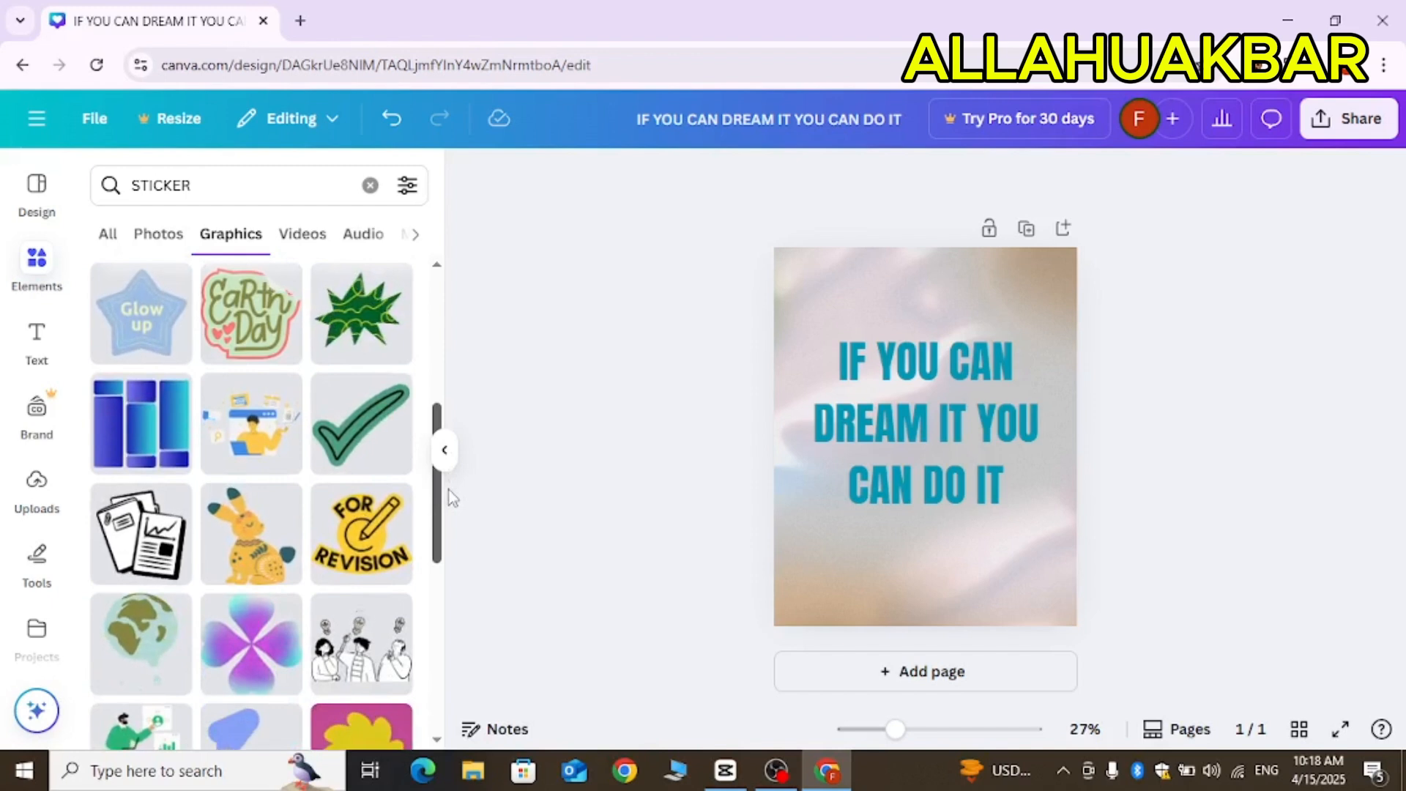
scroll(451, 497, "down", 4)
scroll(459, 603, "up", 1)
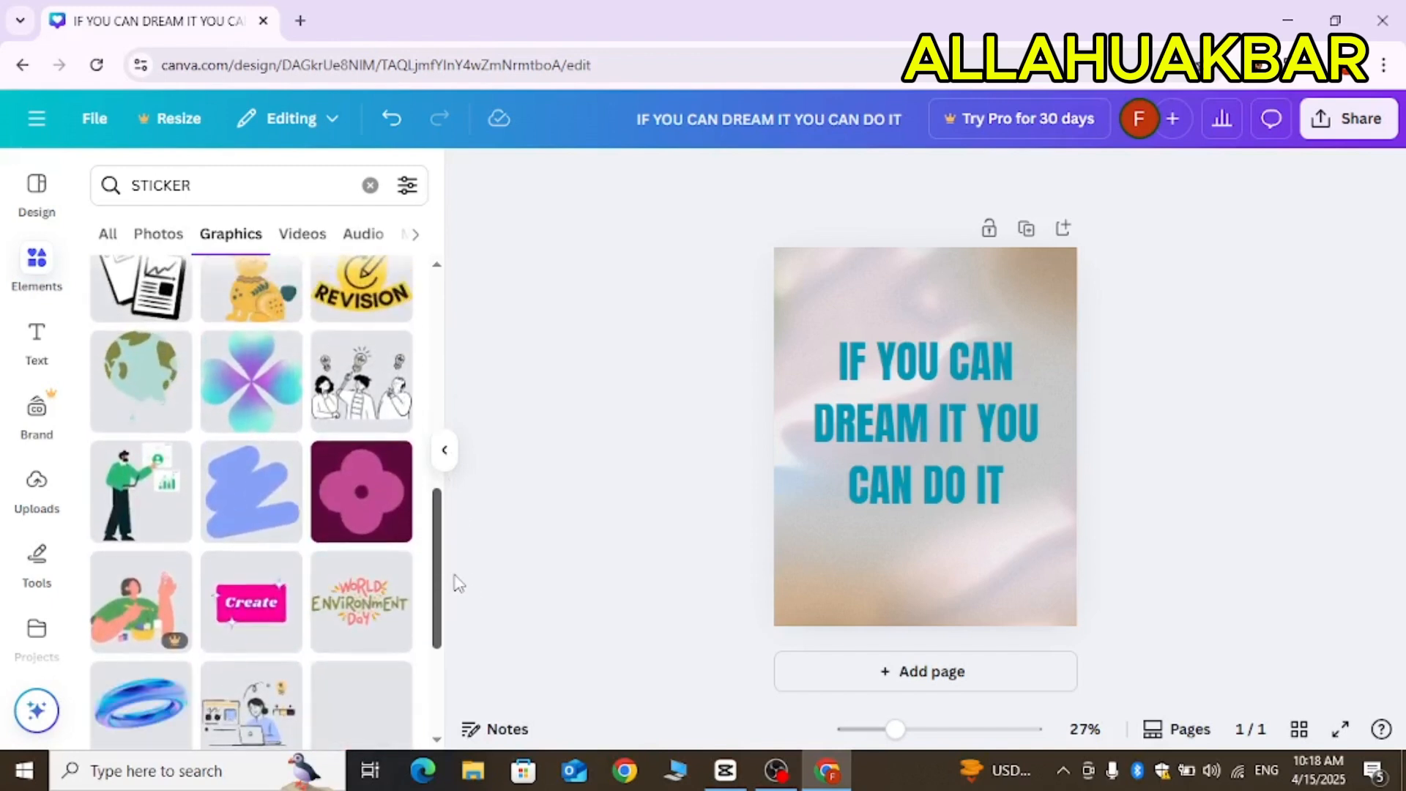
left_click(171, 238)
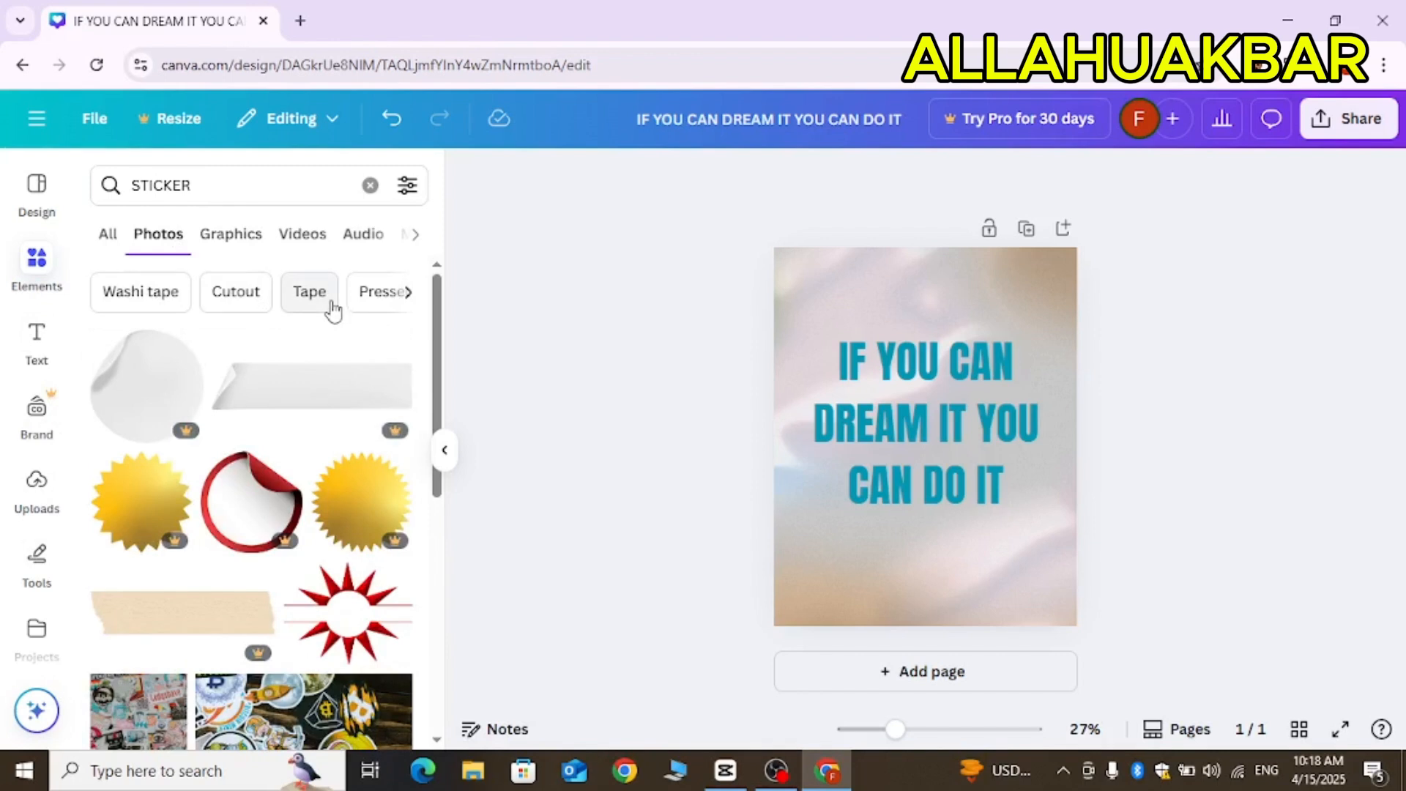
left_click_drag(439, 377, 470, 664)
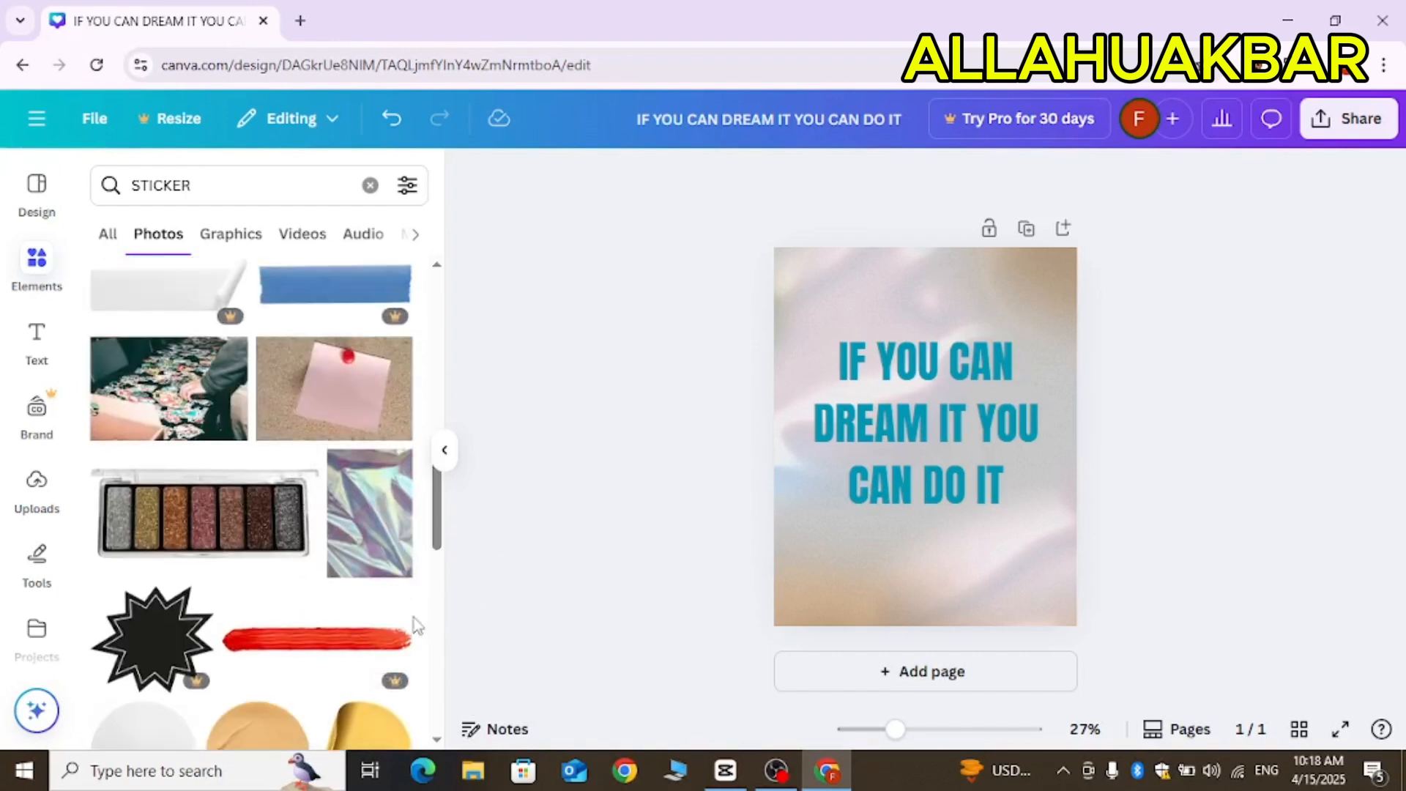
left_click(365, 425)
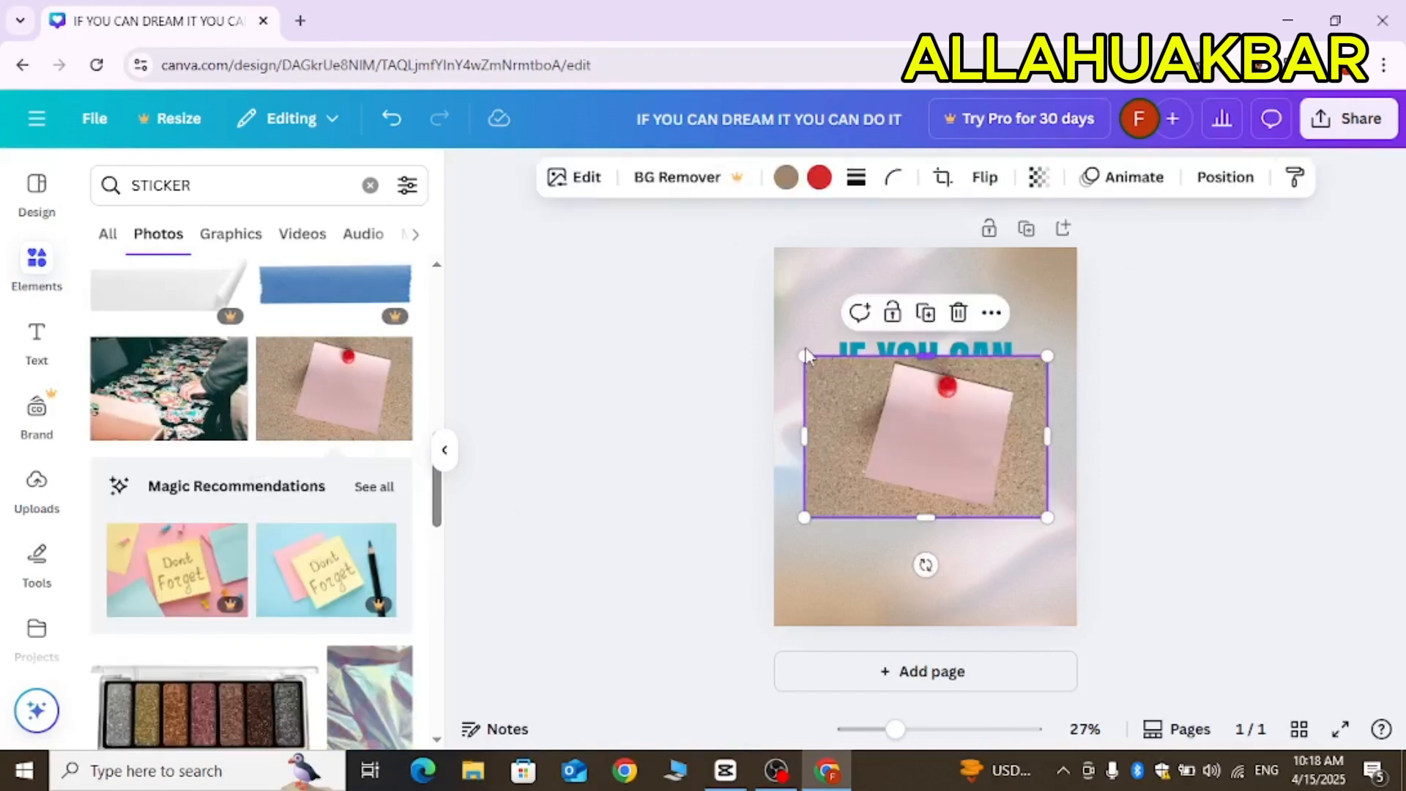
Step: Stretch the pinned note photo to cover the whole page, 1080 × 1350 px
left_click_drag(805, 356, 774, 336)
left_click_drag(911, 336, 912, 253)
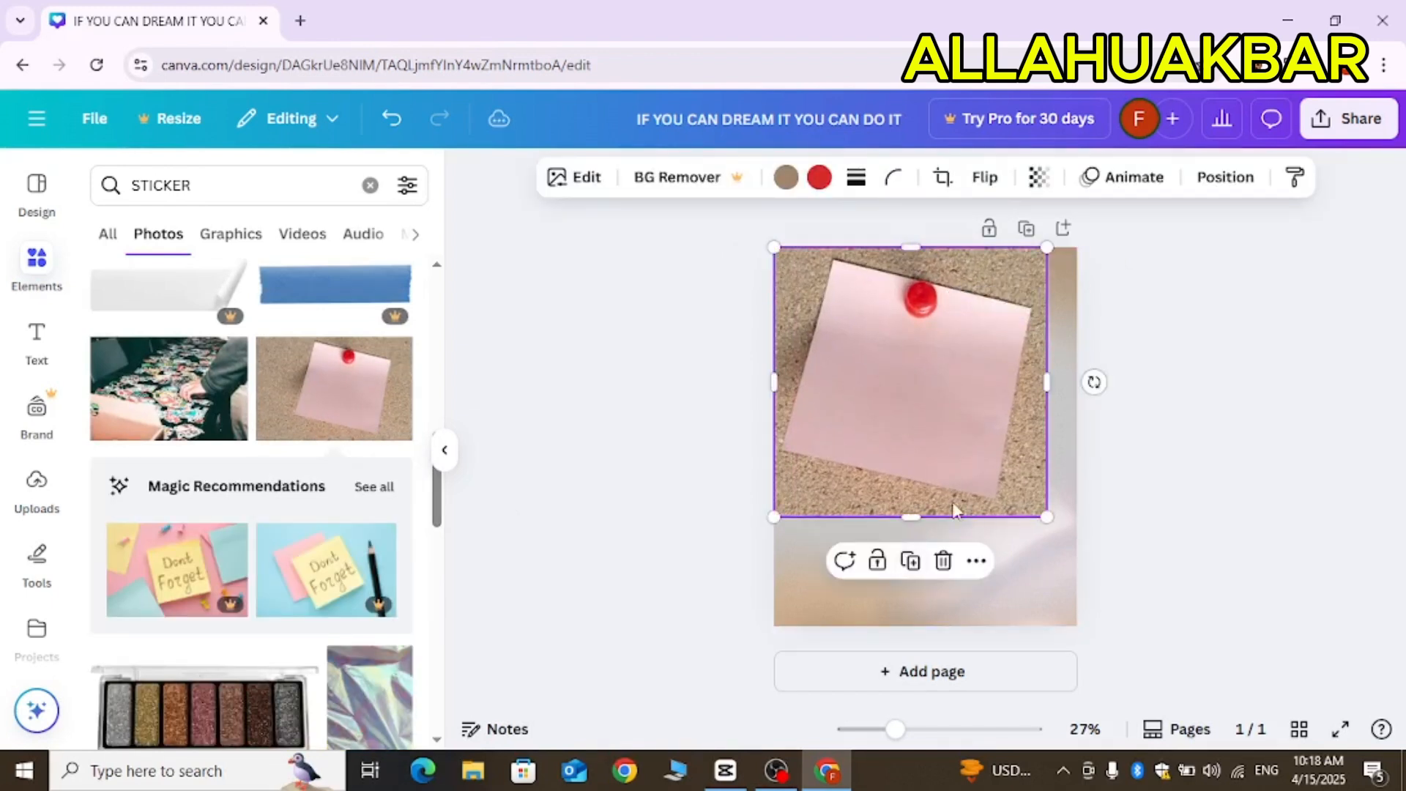
left_click_drag(907, 517, 932, 626)
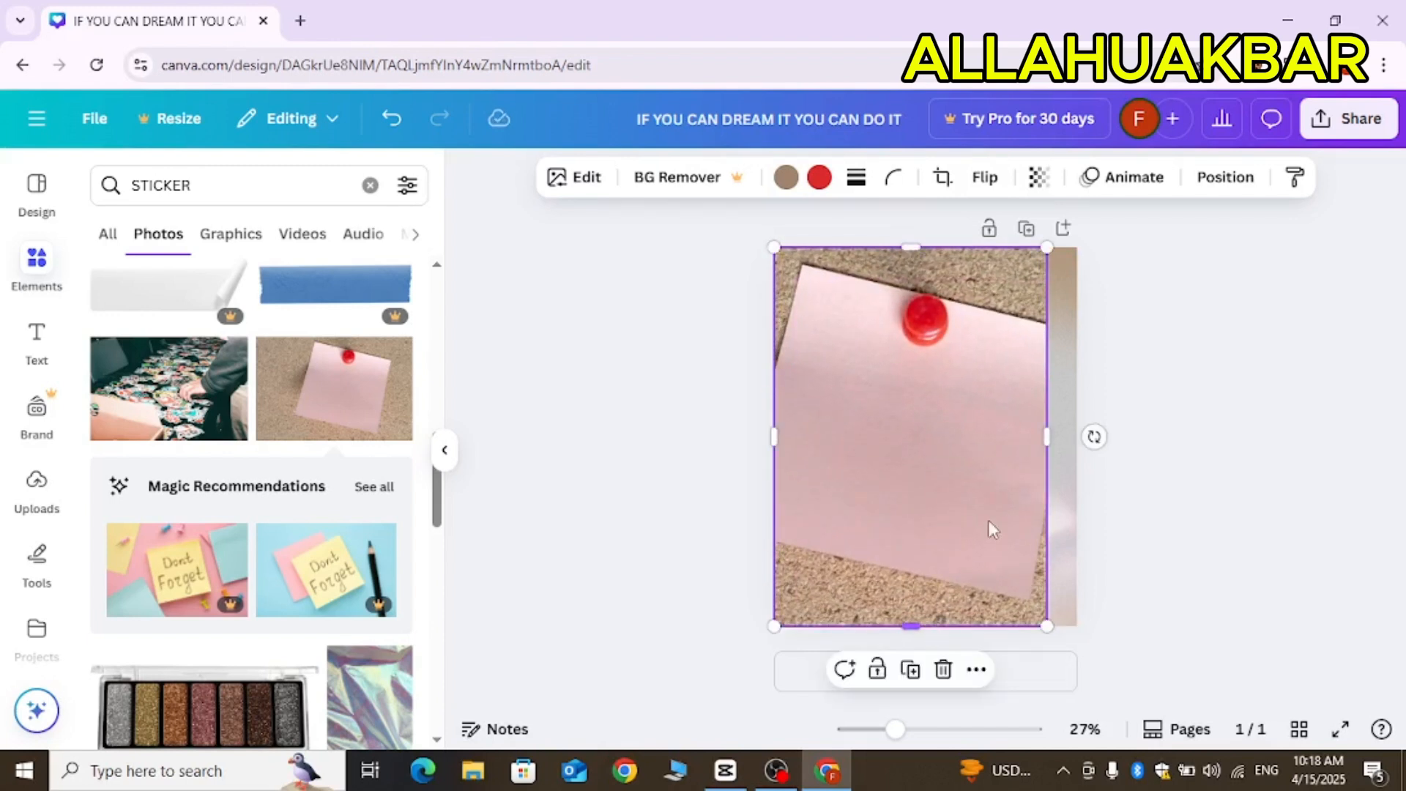
left_click_drag(1045, 434, 1077, 437)
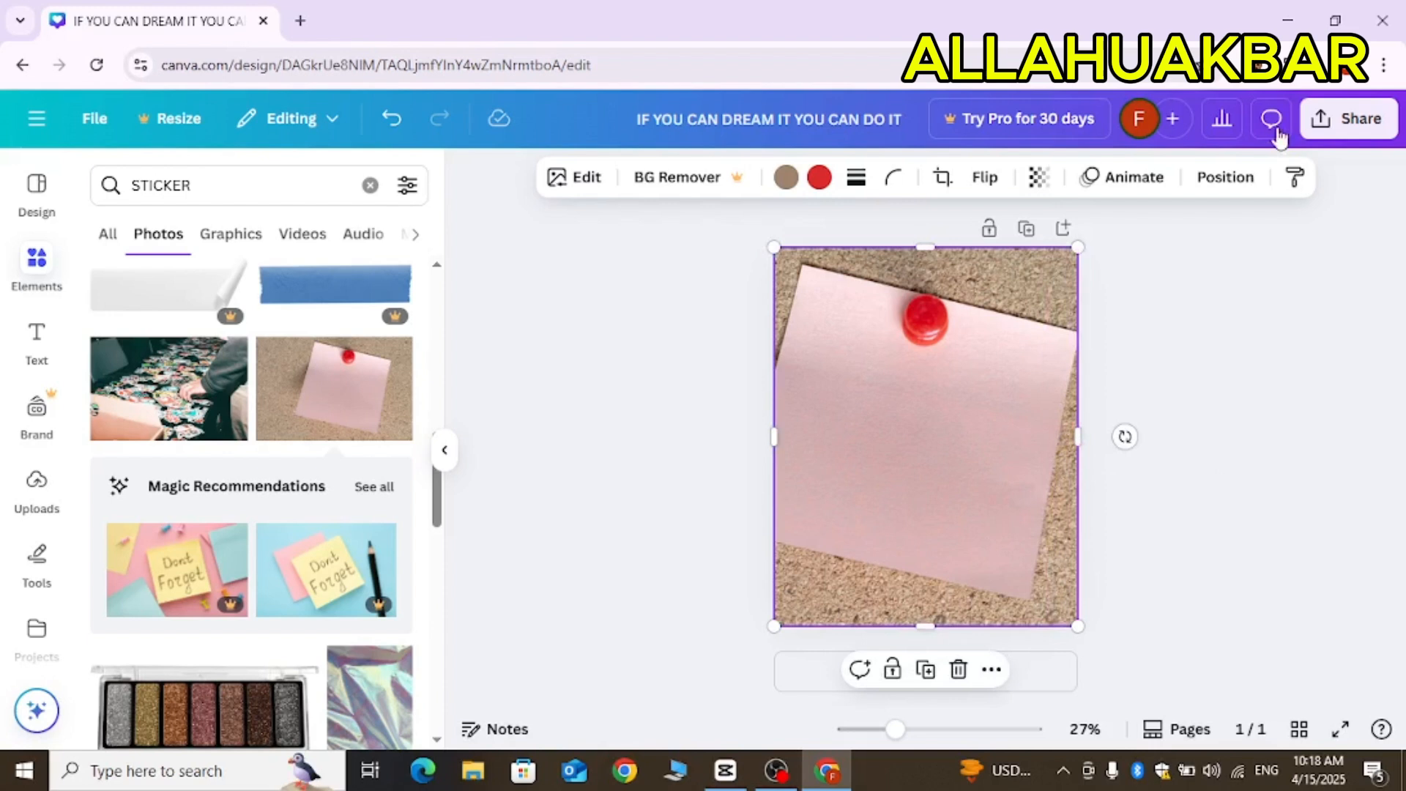
Step: Send the note photo behind the heading and shift it up about 70 px, extending its lower edge back to the page's bottom
left_click(1225, 176)
left_click(362, 331)
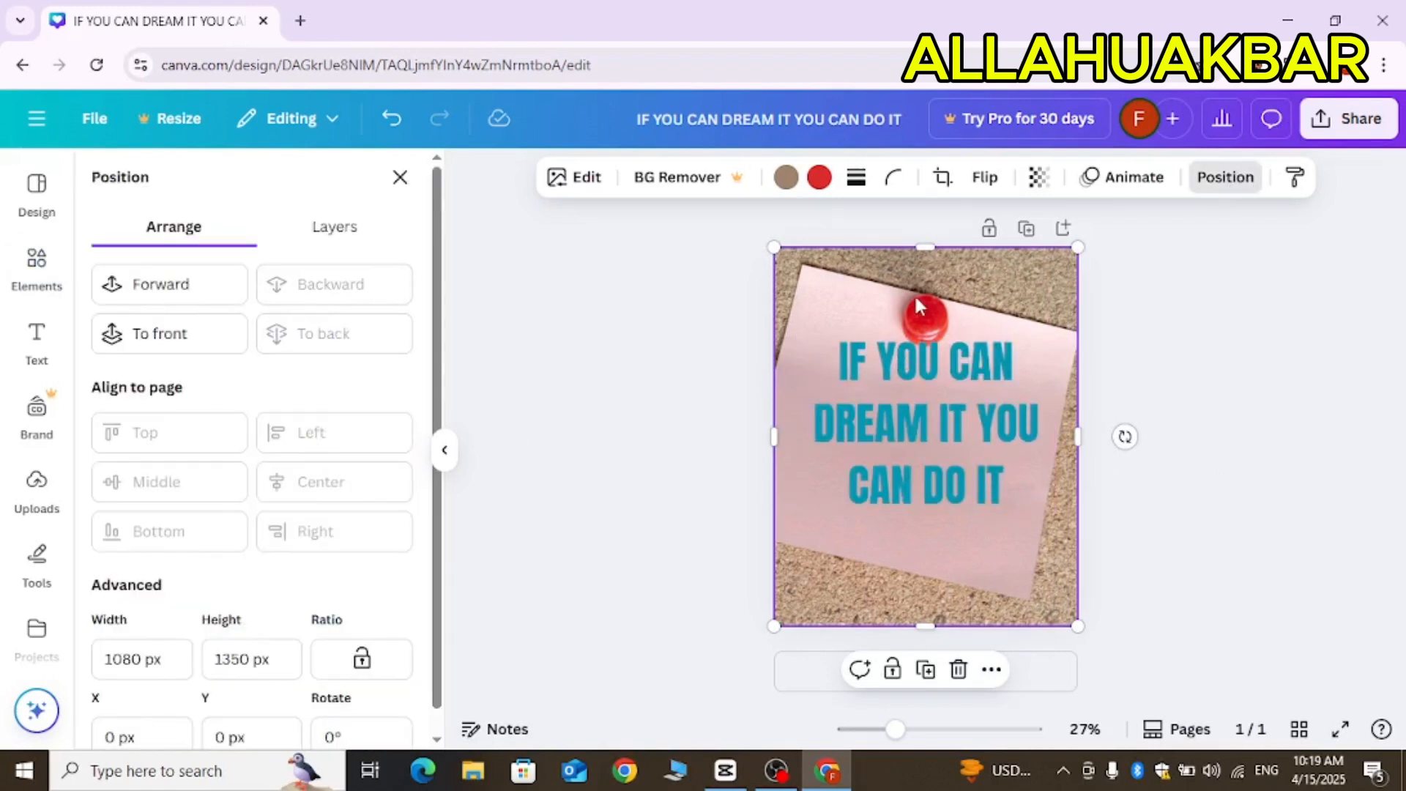
left_click_drag(917, 288, 915, 274)
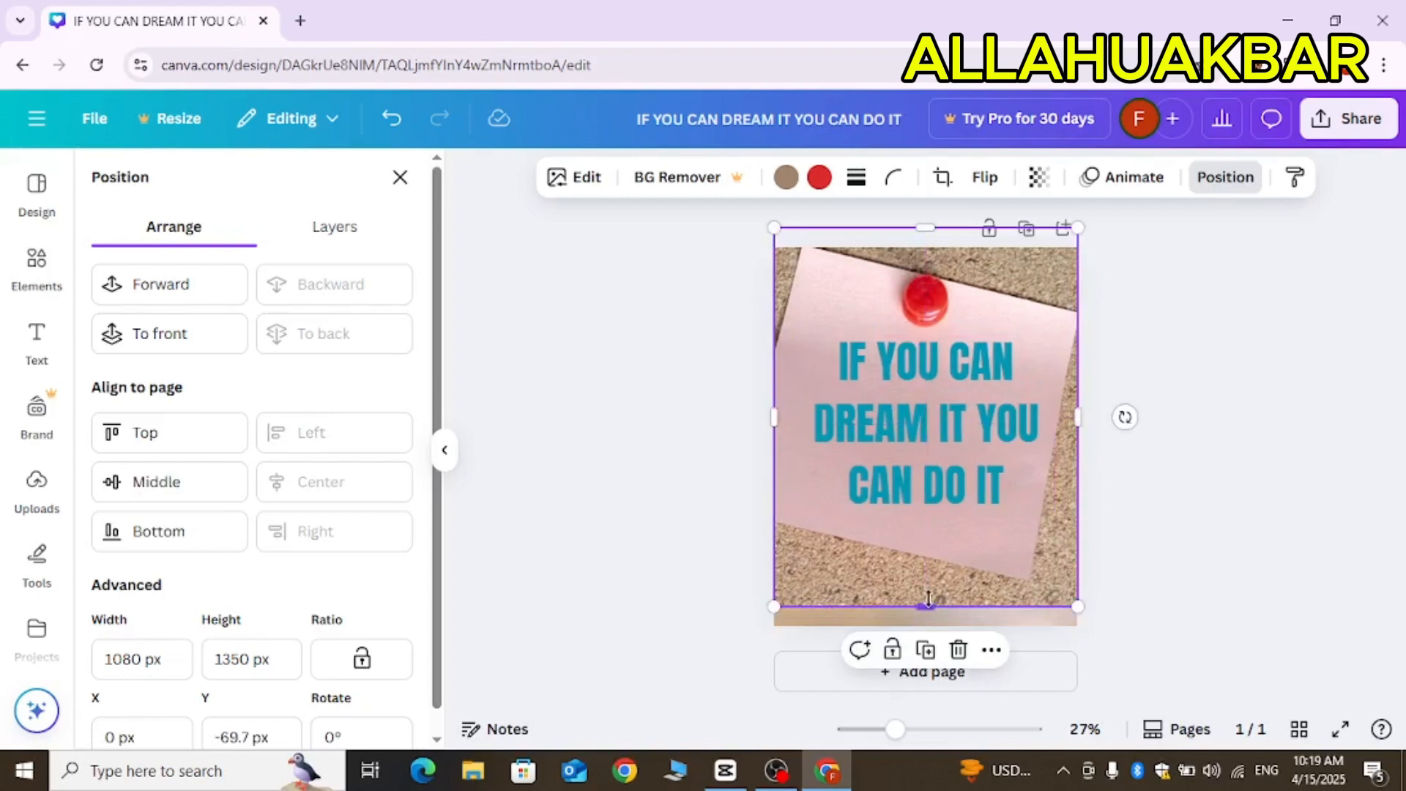
mouse_move(927, 606)
left_mouse_down()
mouse_move(927, 647)
mouse_move(927, 626)
left_mouse_up()
Step: Tilt the heading to match the note's slant and recolor it with the dark teal from the Thwarted Summer Shower palette found under #0097b2
left_click(929, 538)
left_click(748, 177)
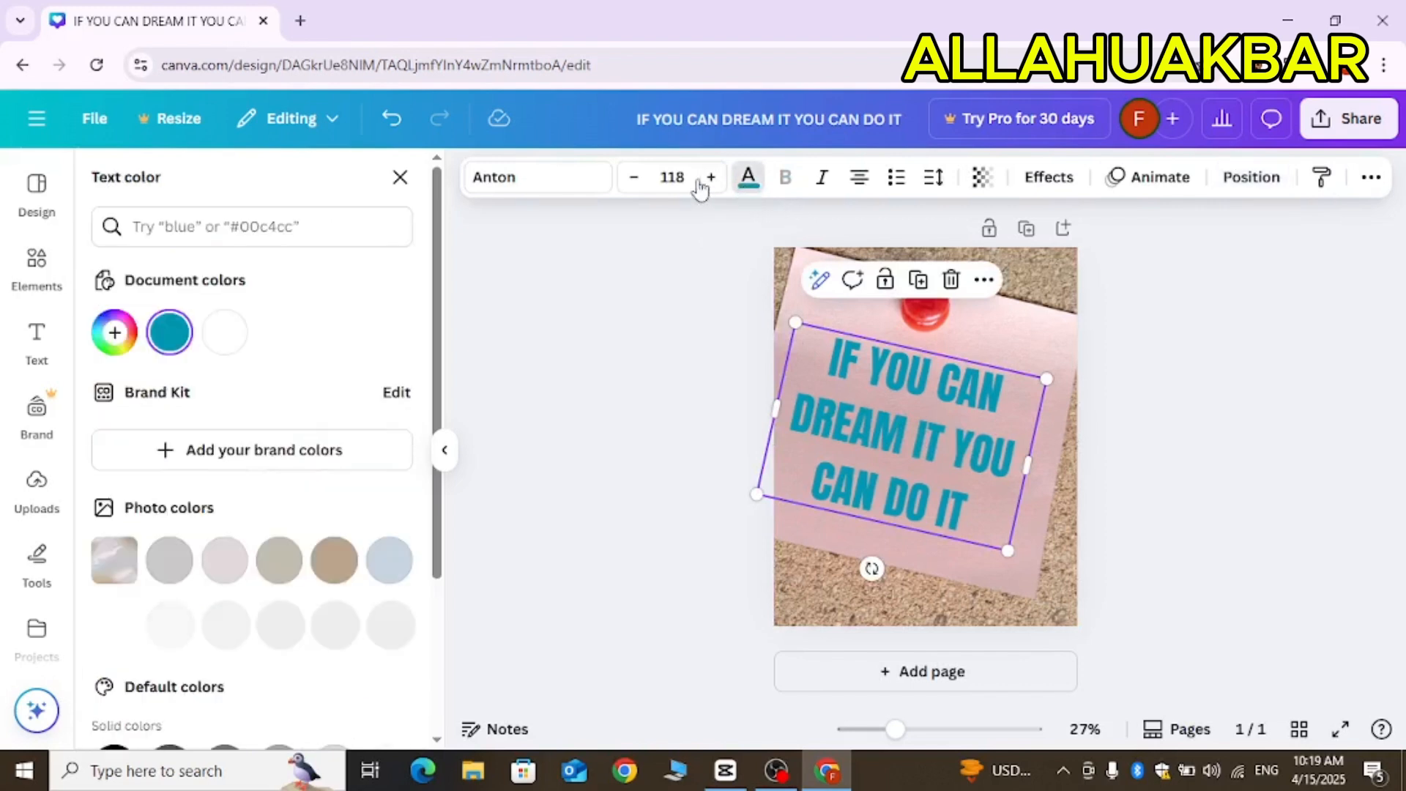
left_click(178, 223)
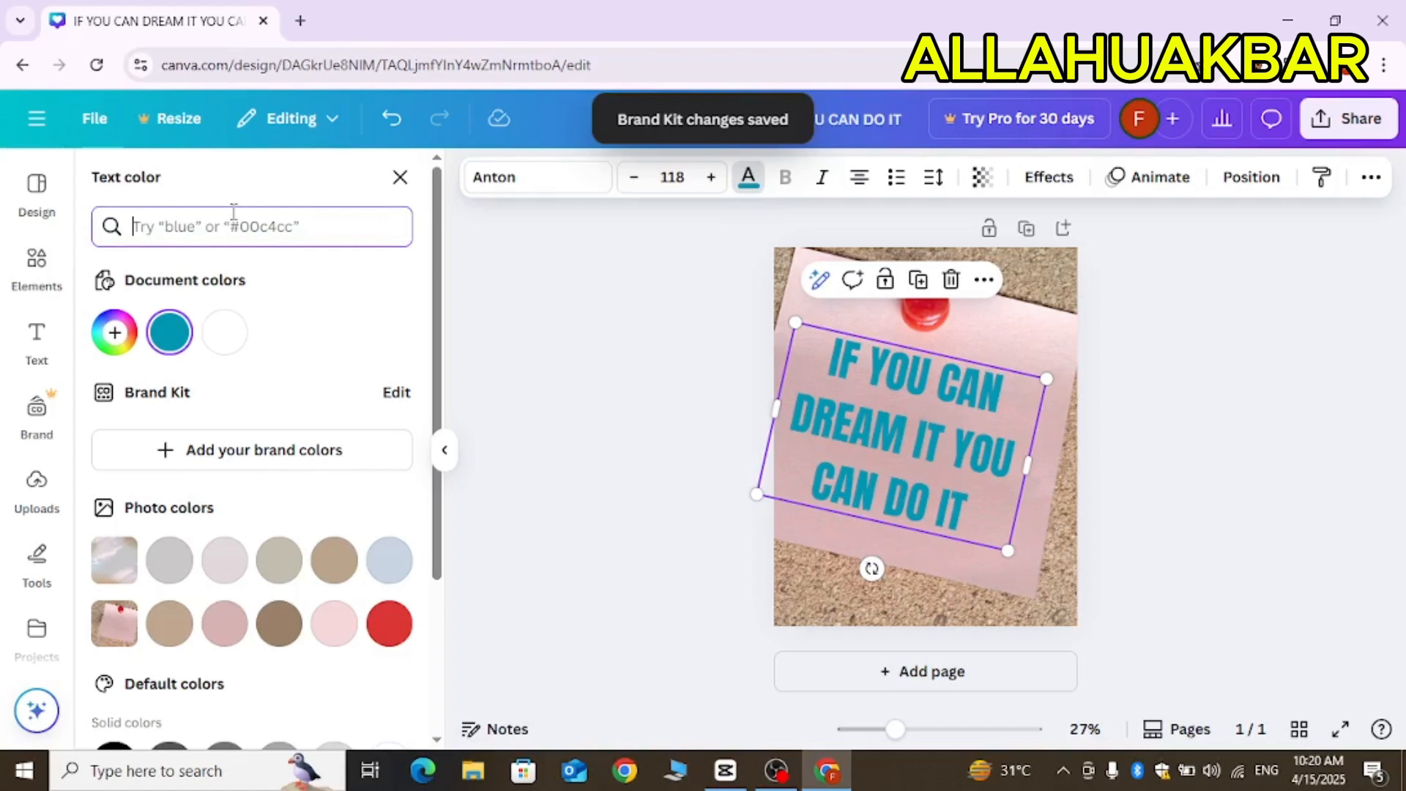
type("#0097b2")
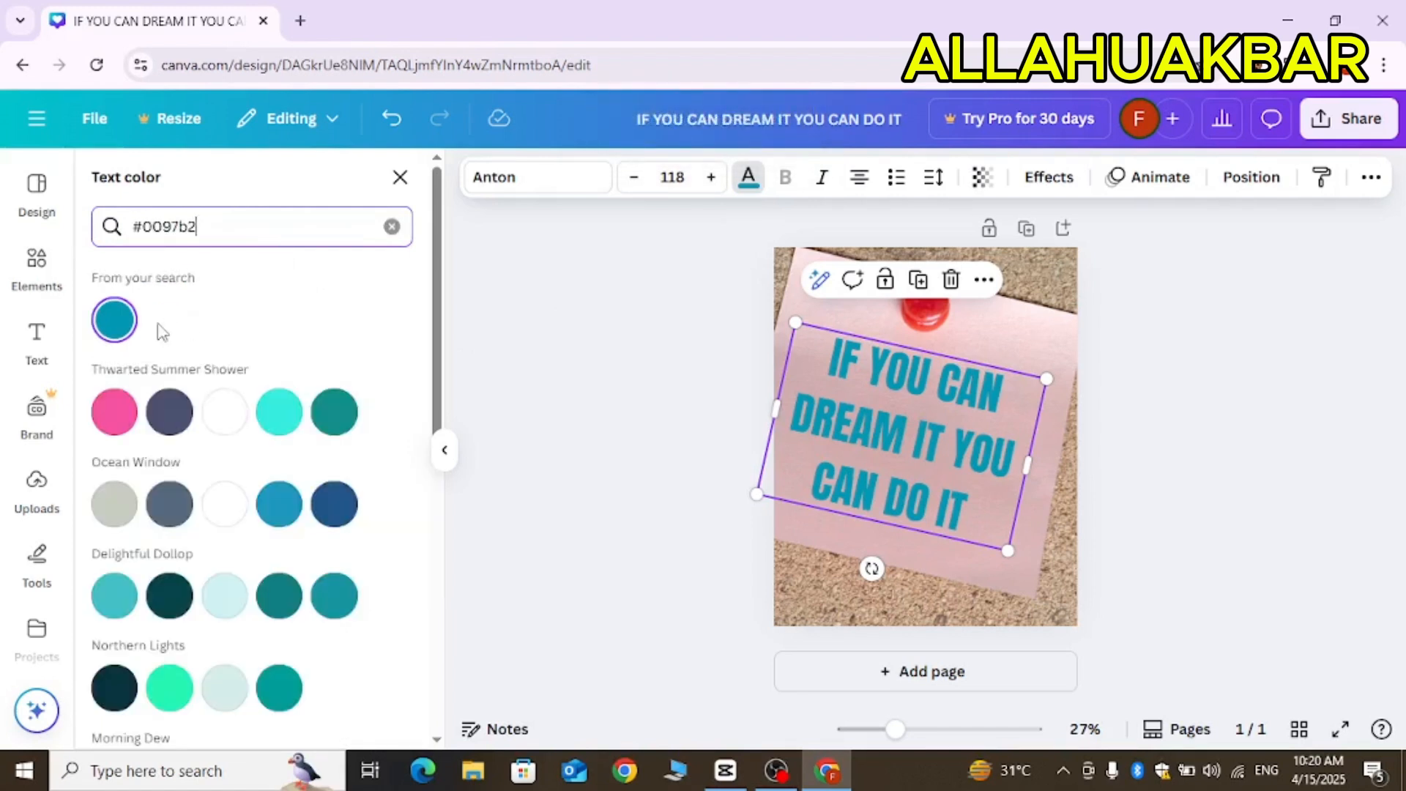
left_click(123, 333)
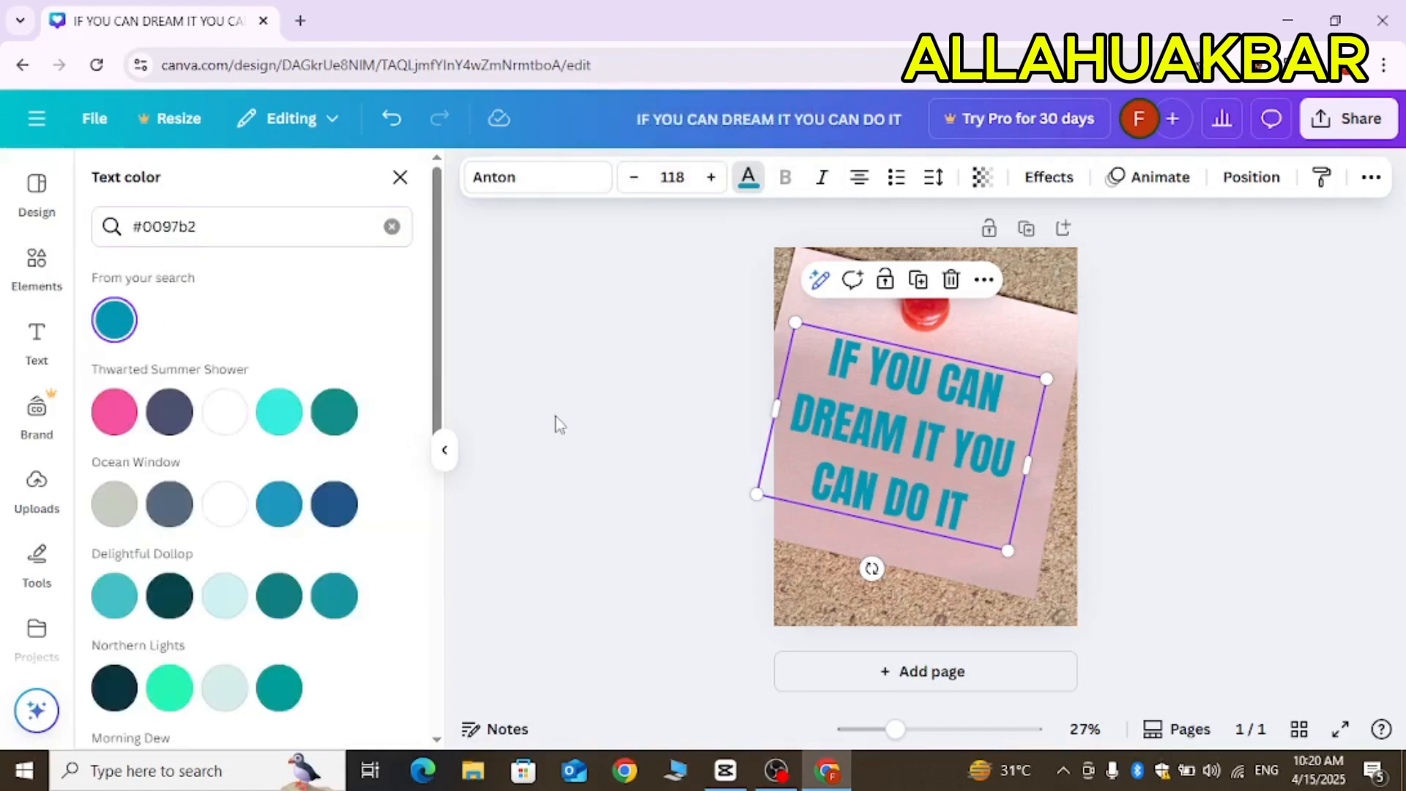
left_click(335, 412)
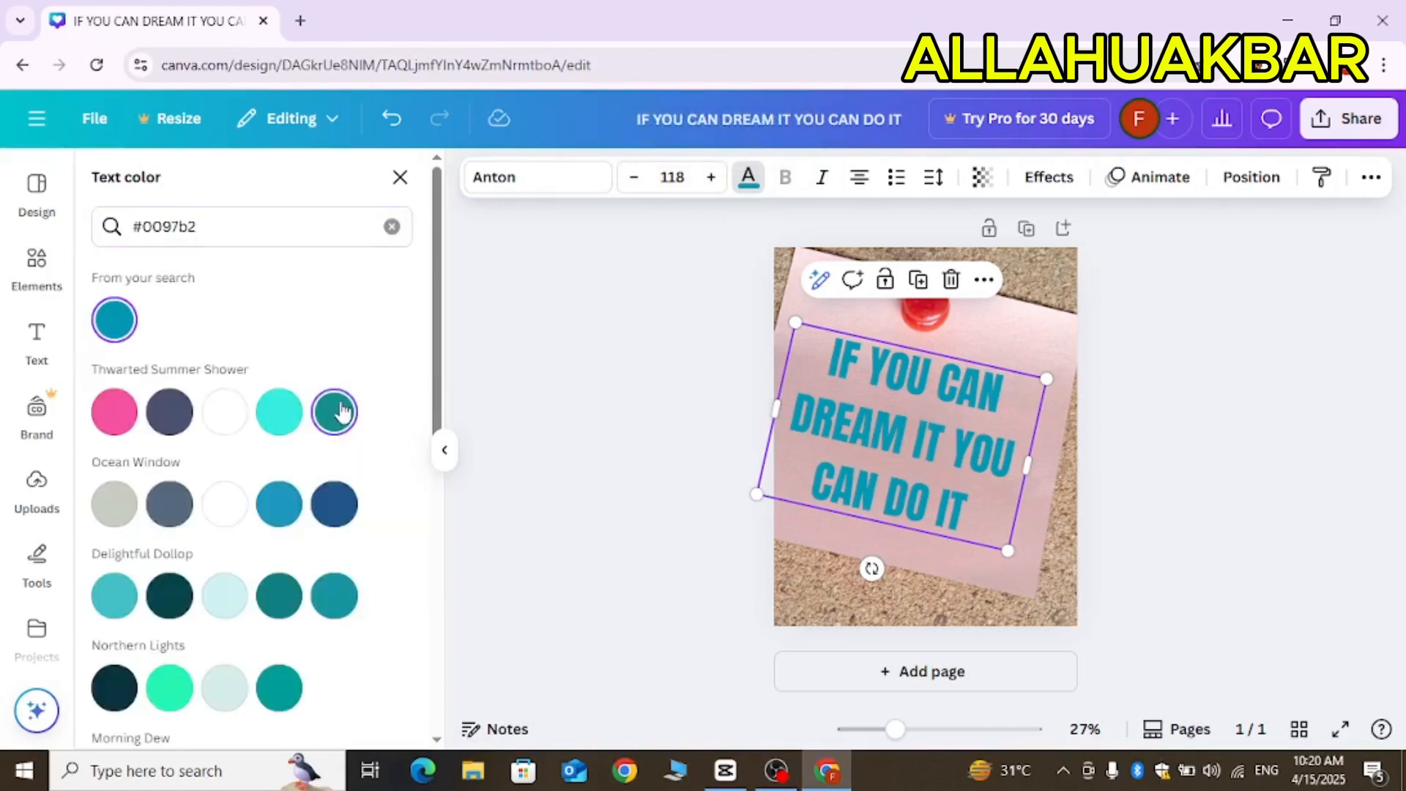
left_click(705, 419)
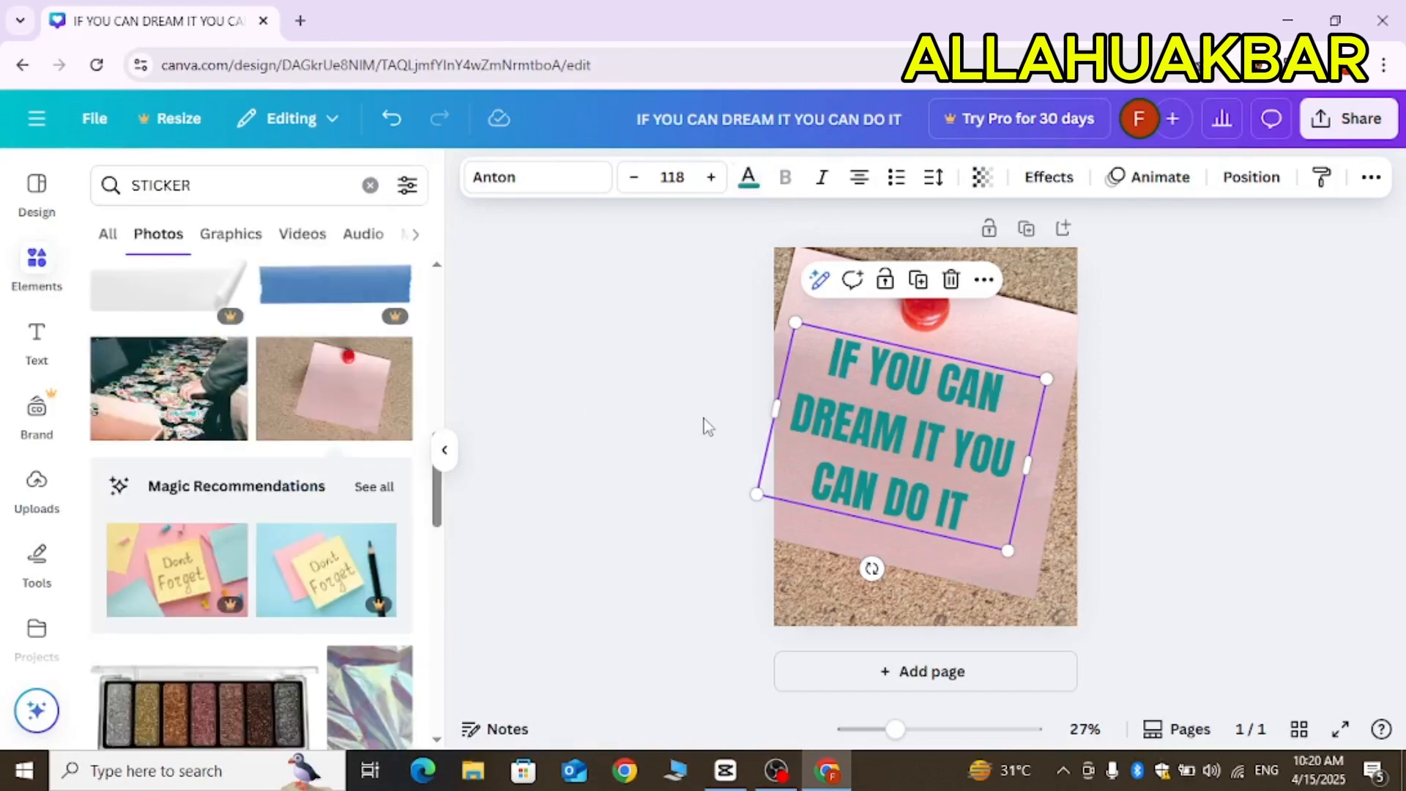
left_click(1263, 487)
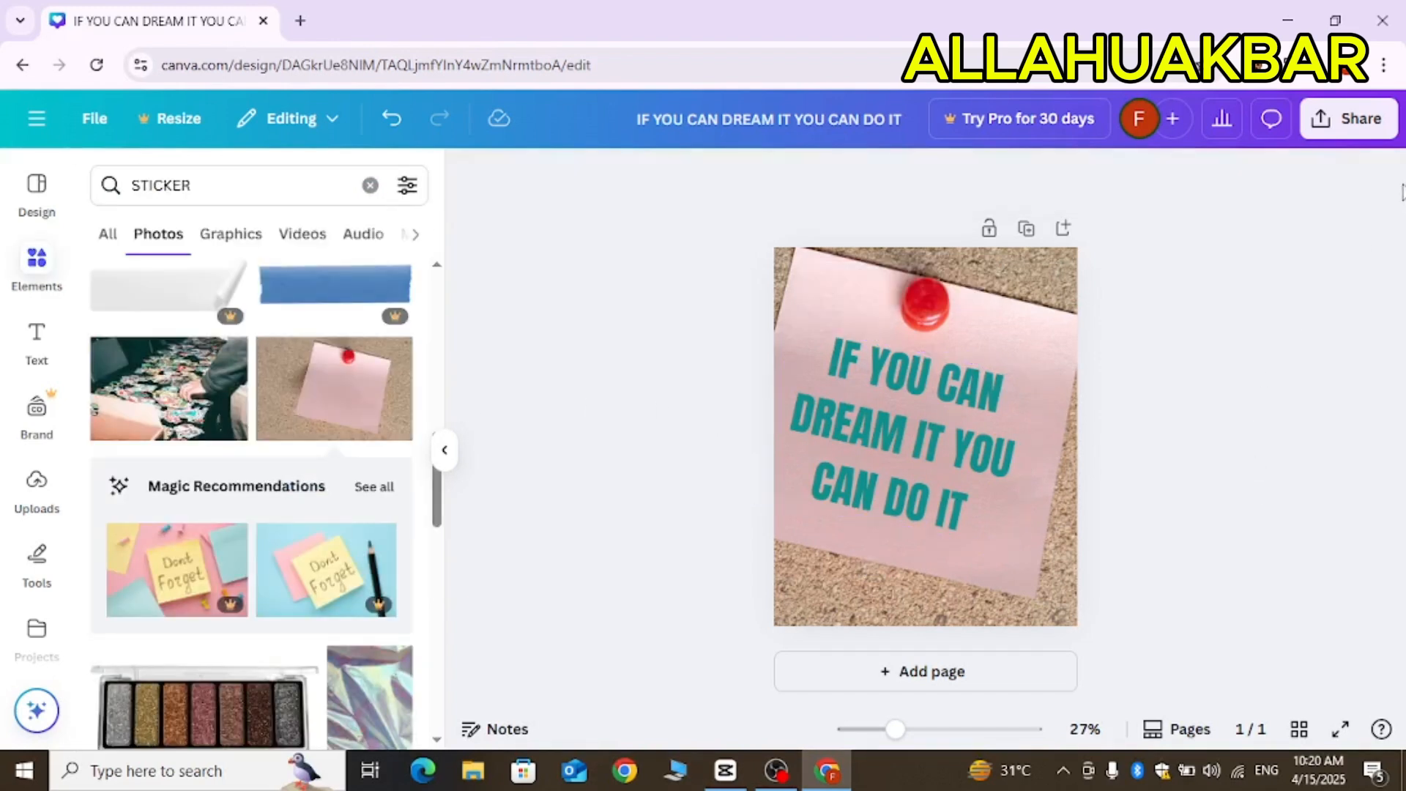
Step: Download the design as a PNG at size 1 (1,080 × 1,350 px)
left_click(1320, 117)
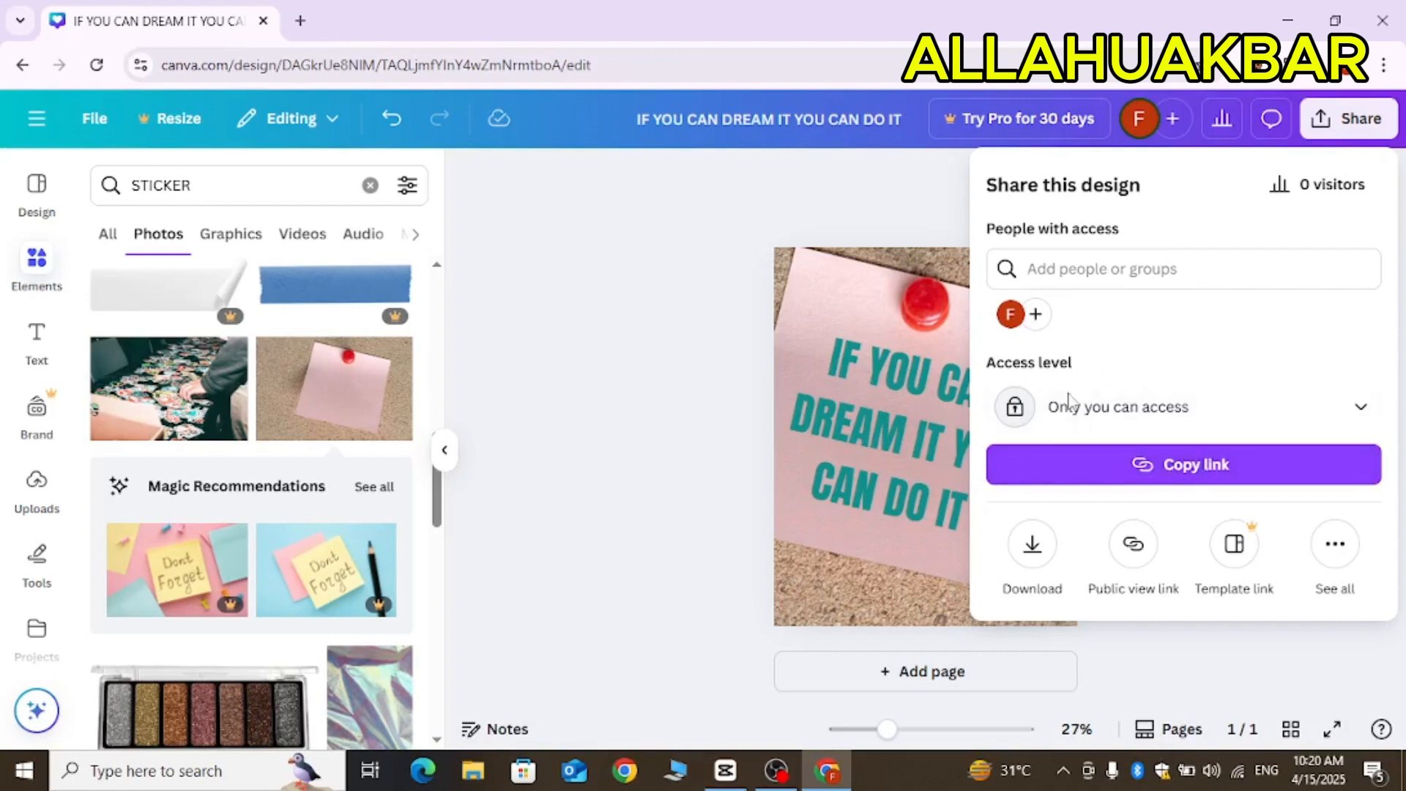
left_click(1032, 548)
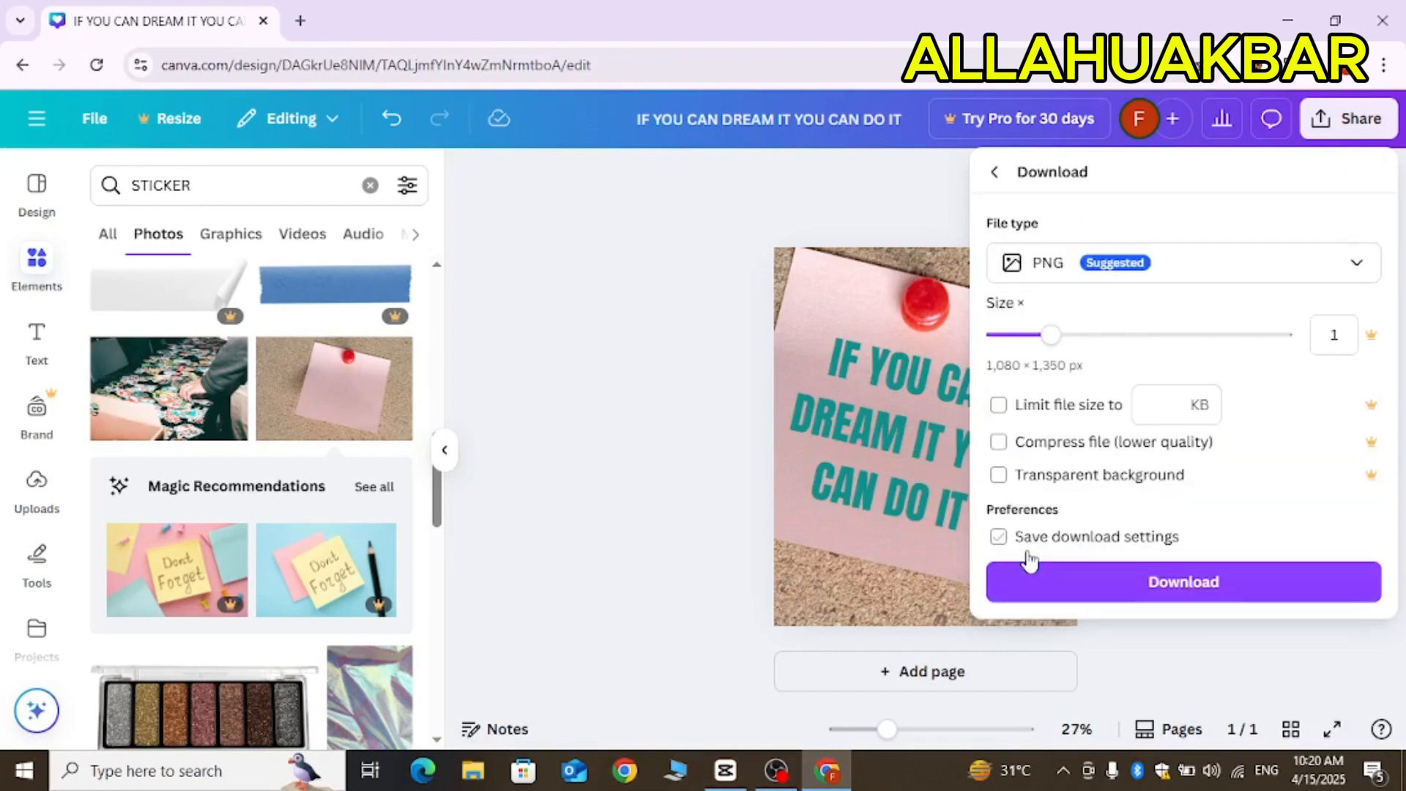
left_click(1352, 265)
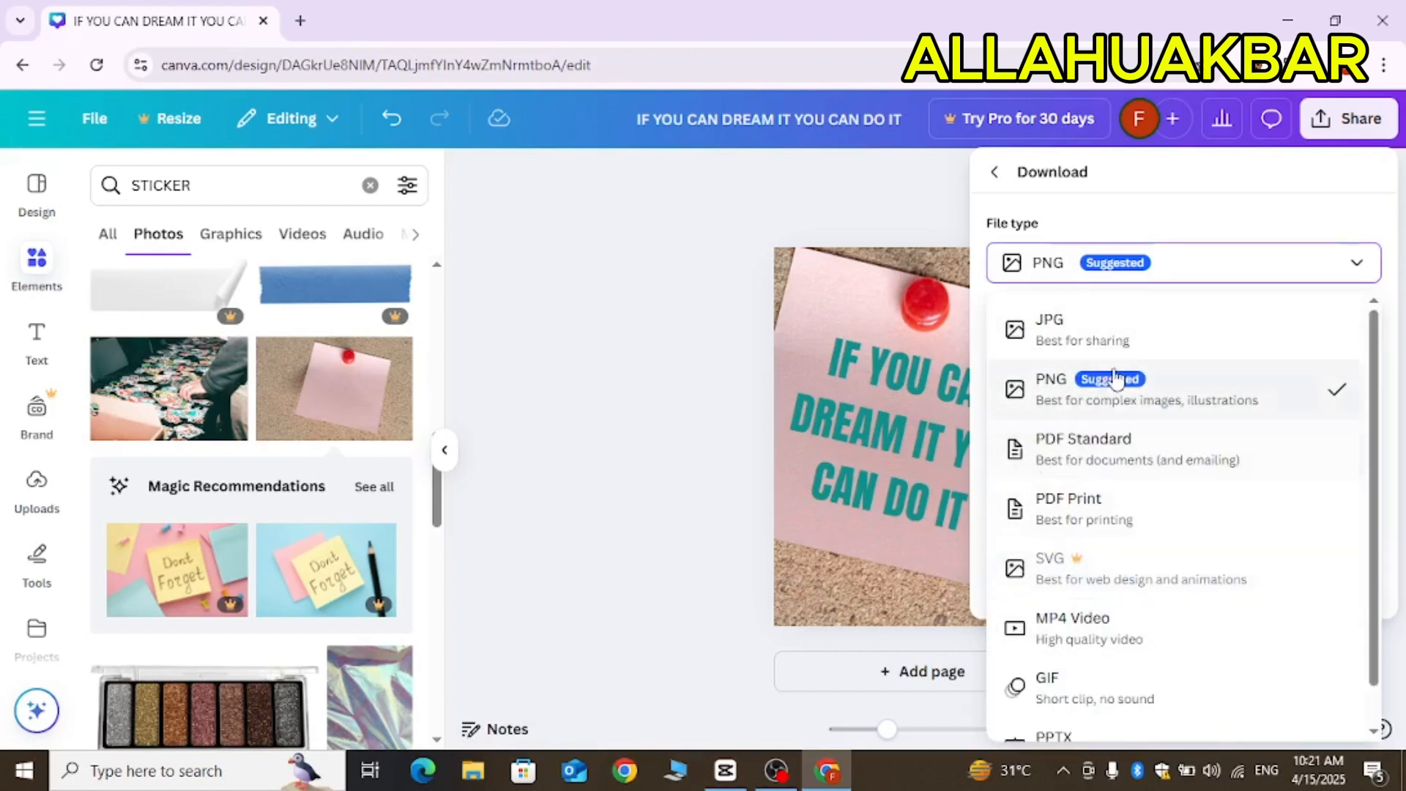
left_click(1105, 413)
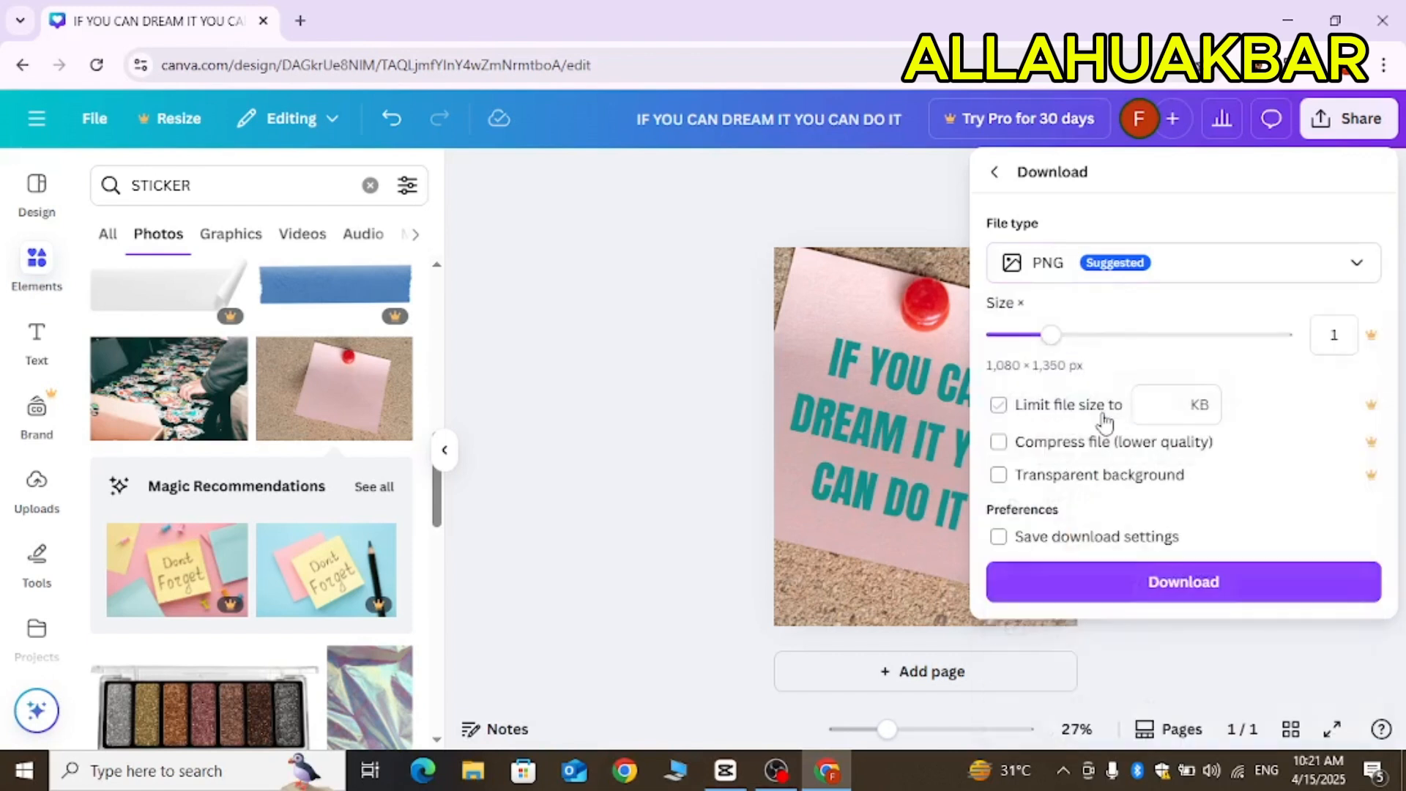
left_click(1126, 585)
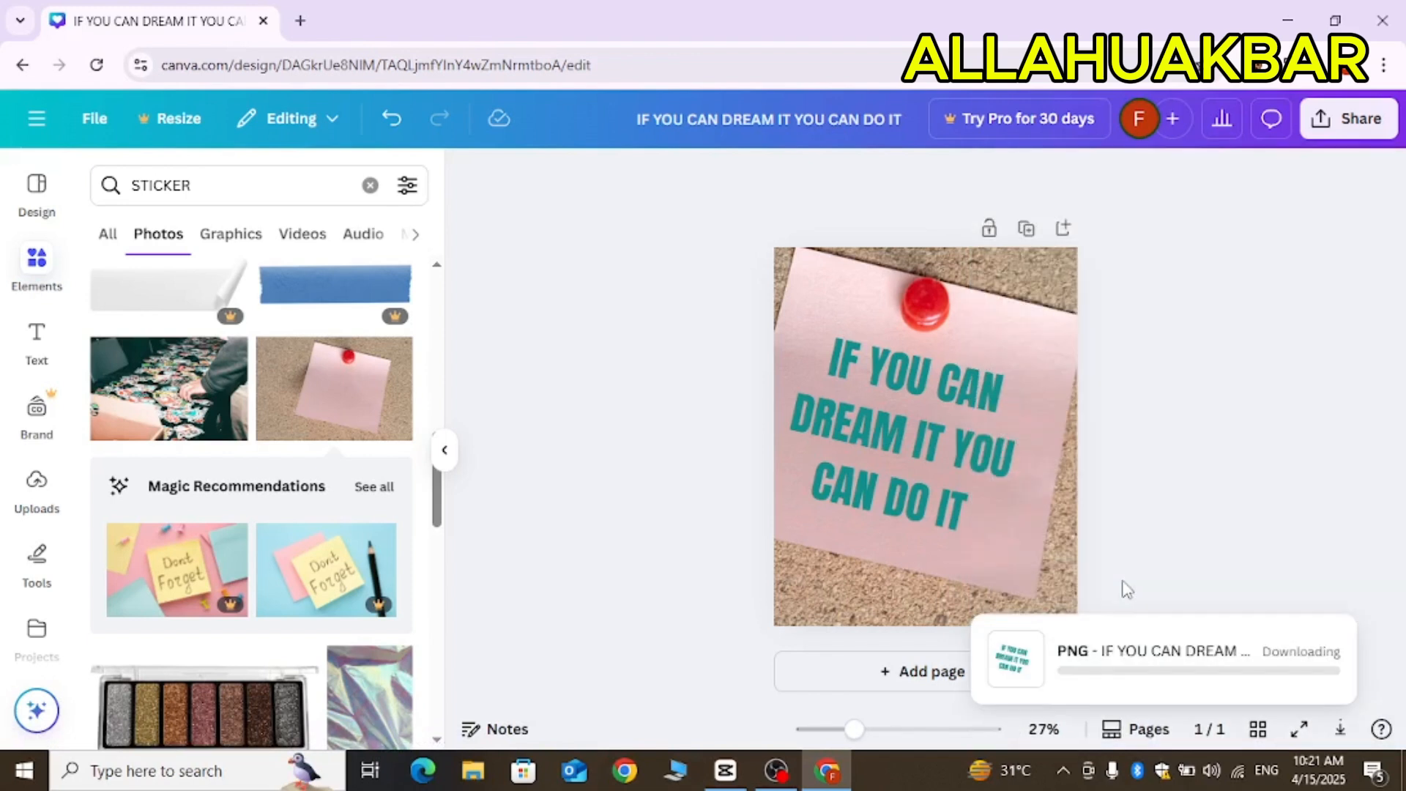